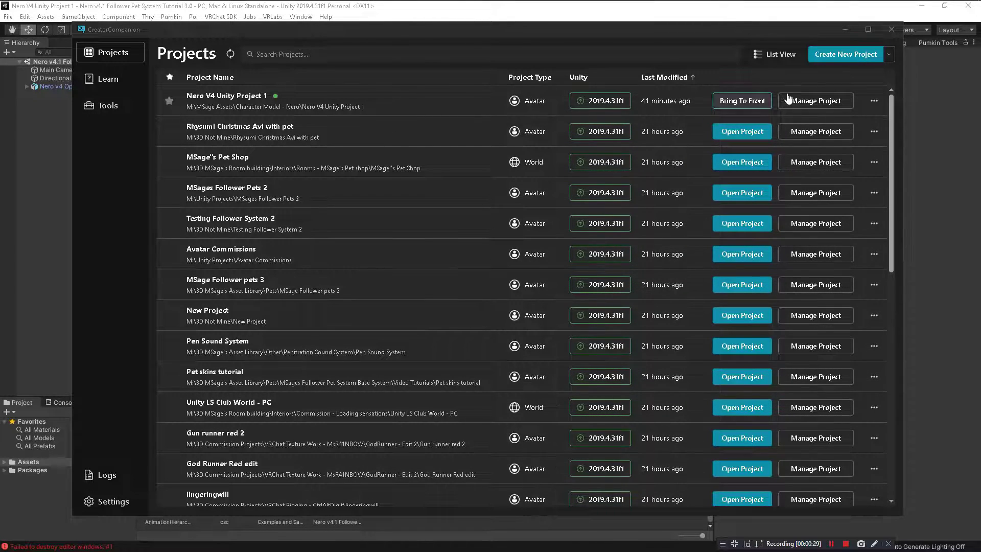
# Step: Install version 2.0.26 of the Avatars 3.0 Manager package in Nero V4 Unity Project 1 and return to the project list
pyautogui.click(816, 100)
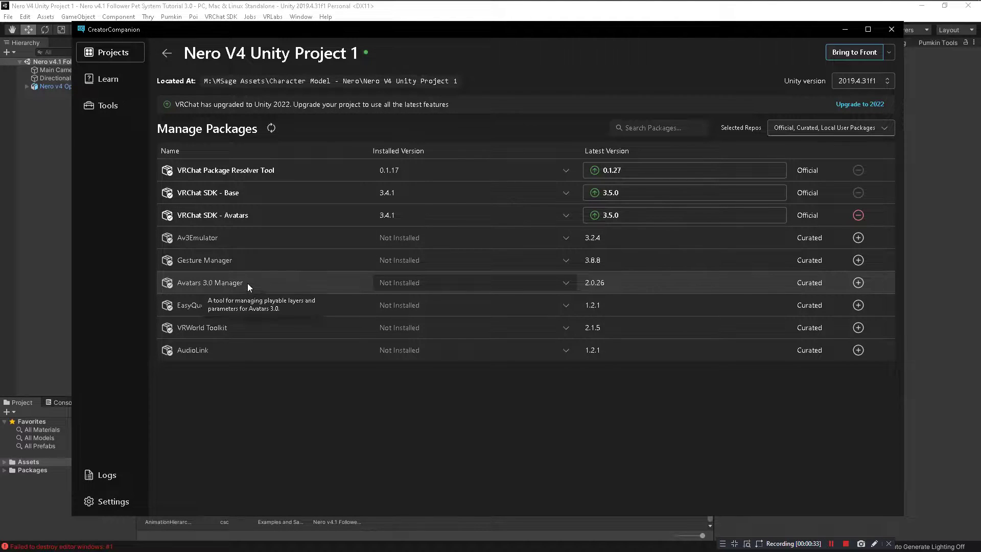
pyautogui.click(495, 288)
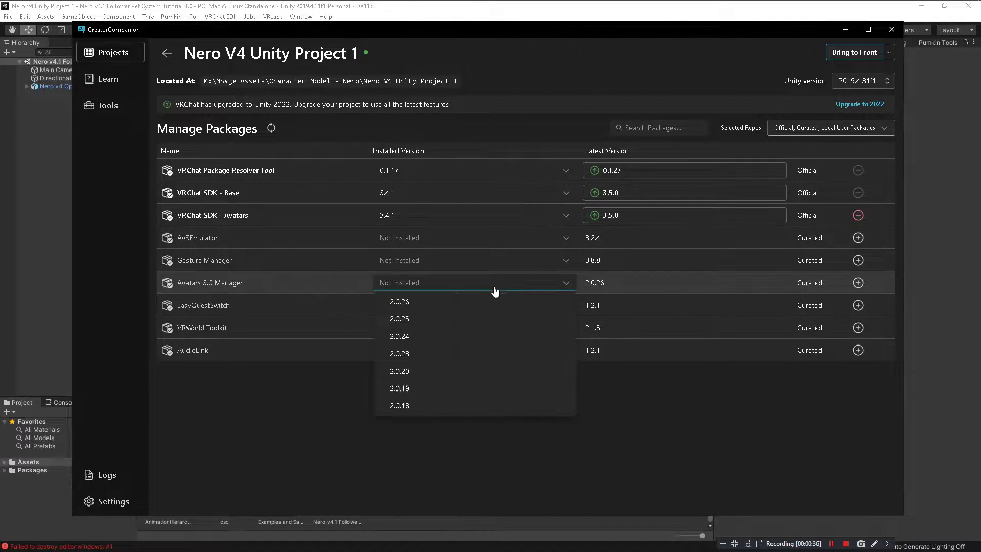
pyautogui.click(507, 304)
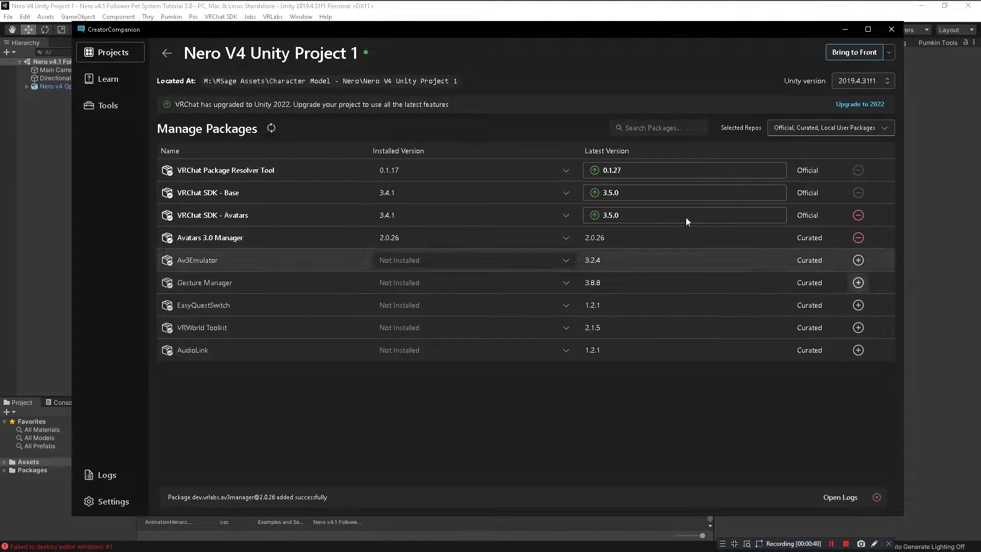
pyautogui.click(167, 54)
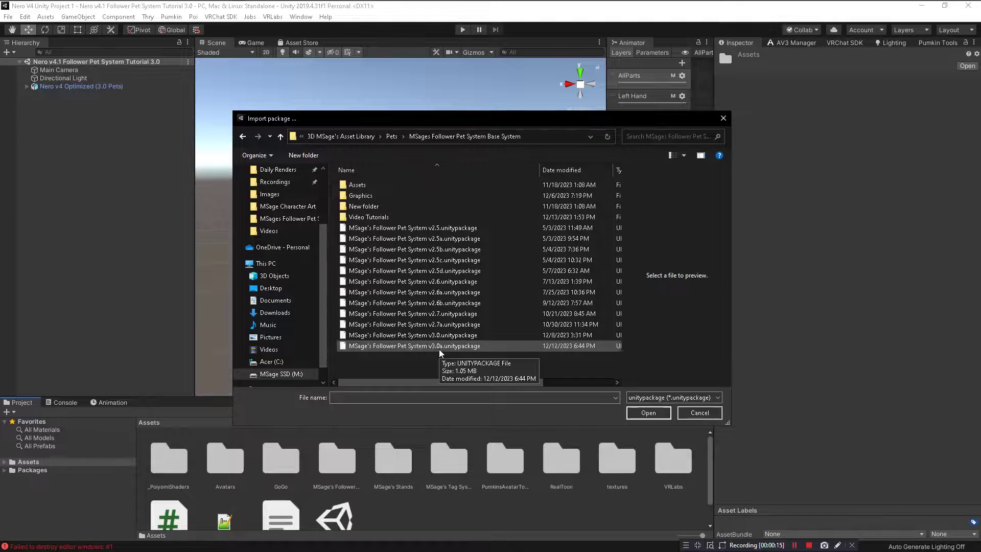
# Step: Import all contents of MSage's Follower Pet System v3.0a.unitypackage into the Unity project
pyautogui.click(439, 346)
pyautogui.click(648, 412)
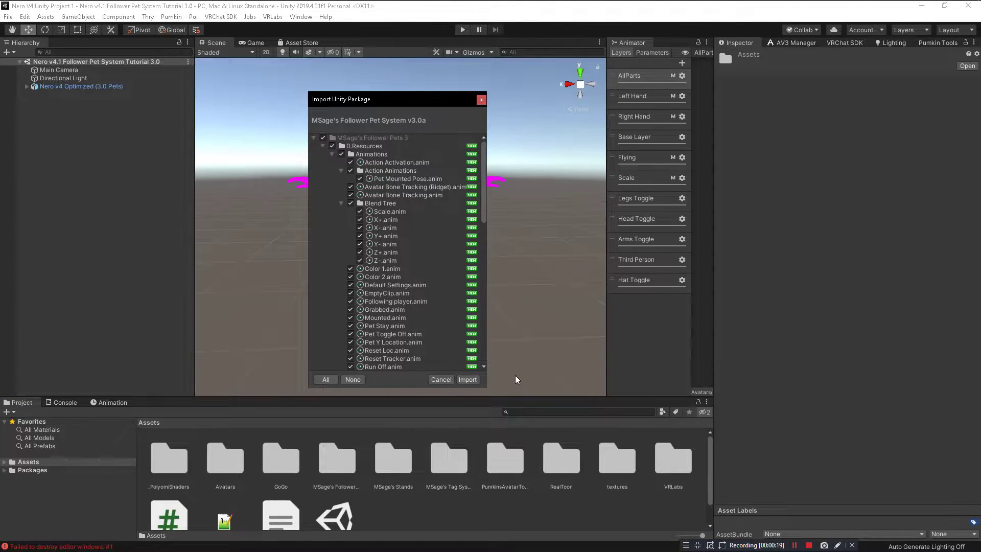
pyautogui.click(468, 379)
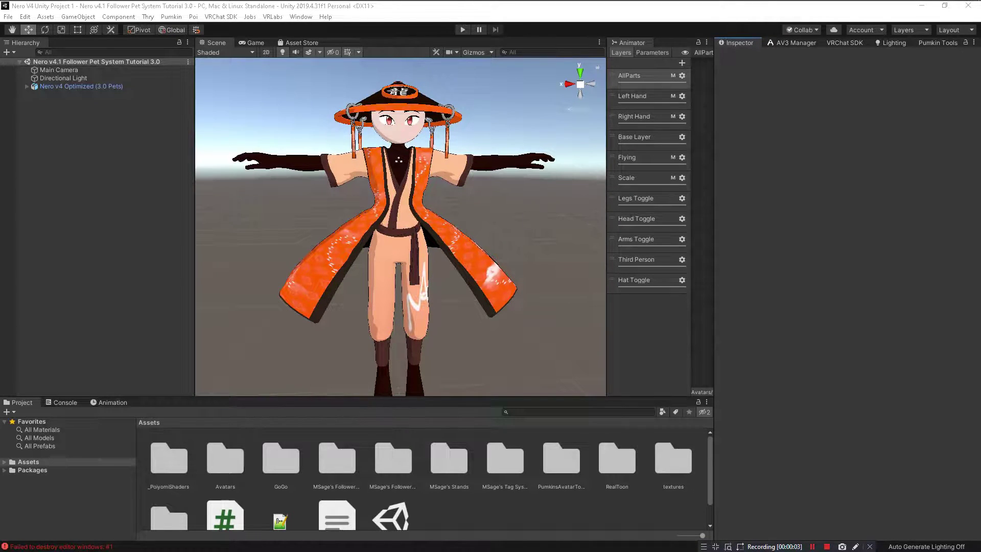
pyautogui.scroll(-1, 537, 524)
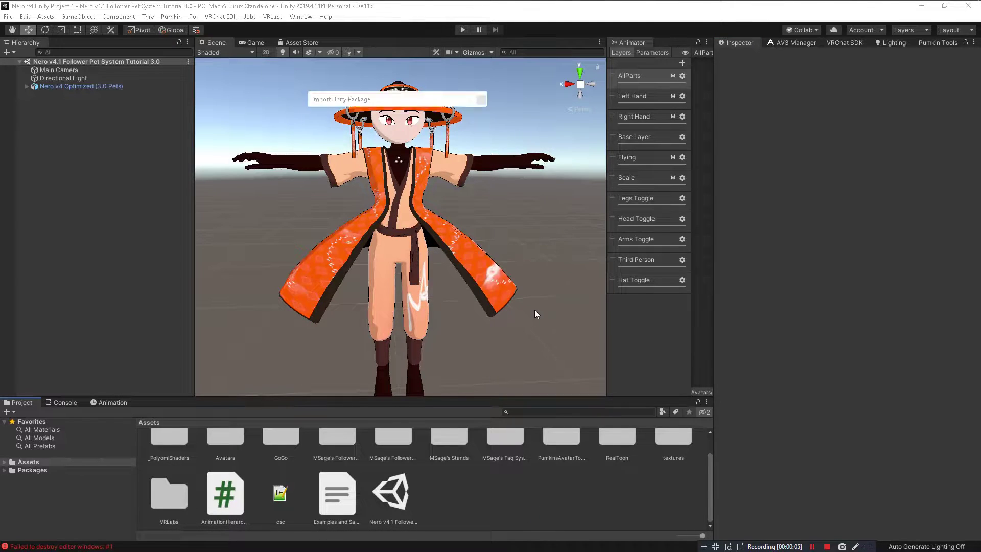
pyautogui.click(475, 379)
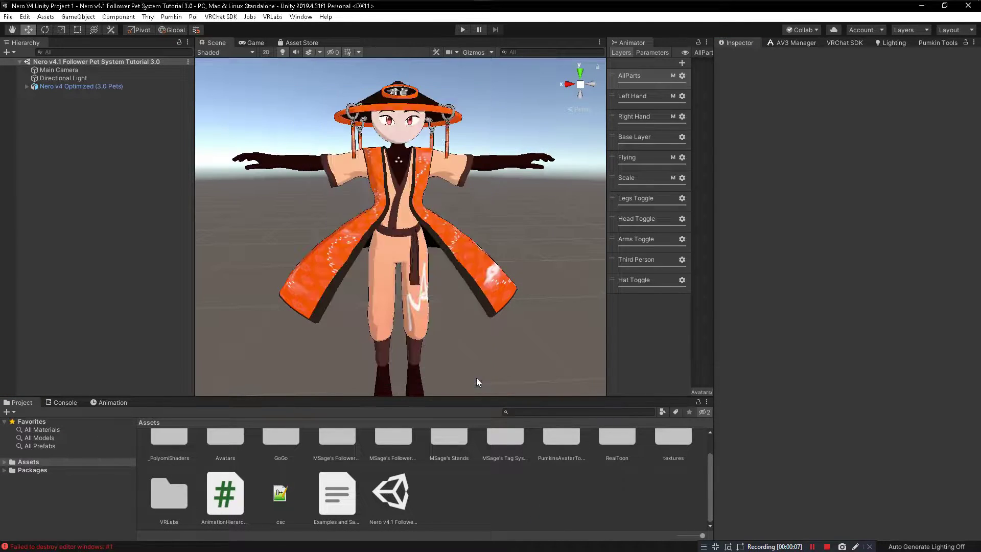
# Step: Open the Prefab.Default folder of Nova the Tara Star inside MSage's Follower Pets 3
pyautogui.scroll(2, 478, 463)
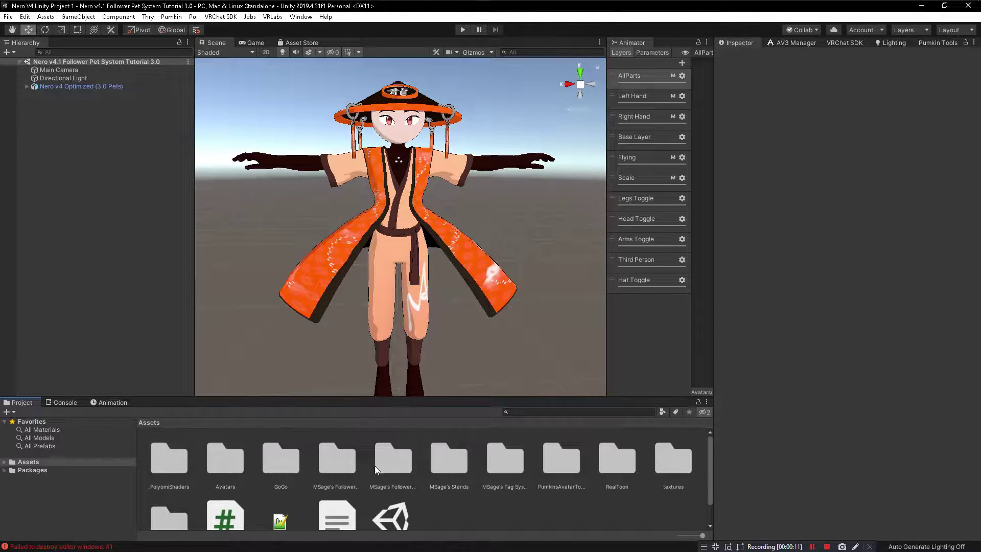
pyautogui.doubleClick(404, 465)
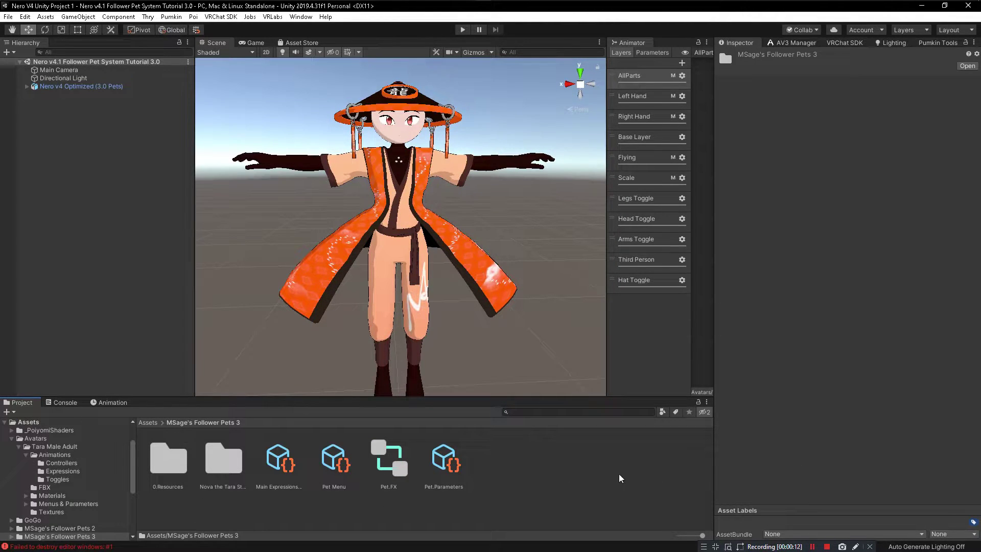
pyautogui.click(146, 423)
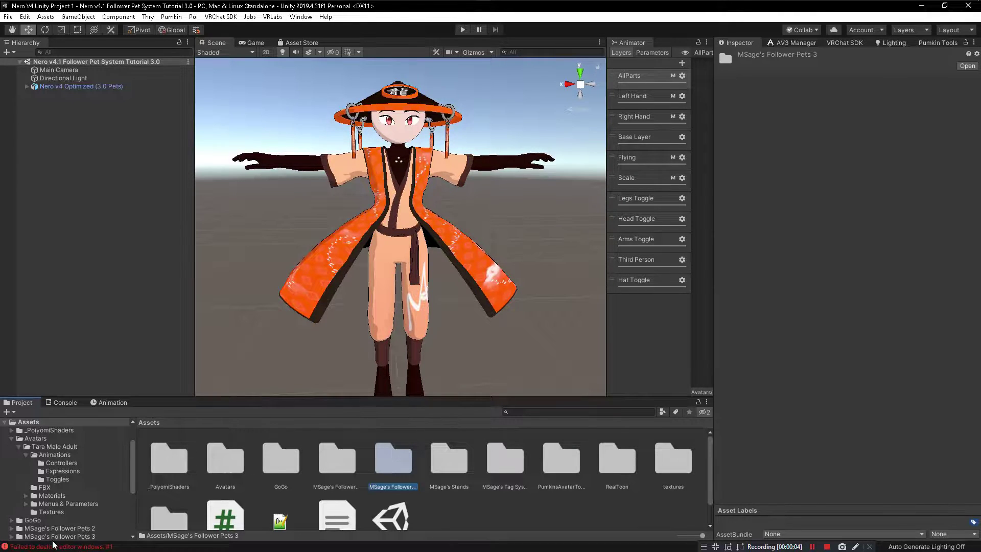
pyautogui.doubleClick(397, 463)
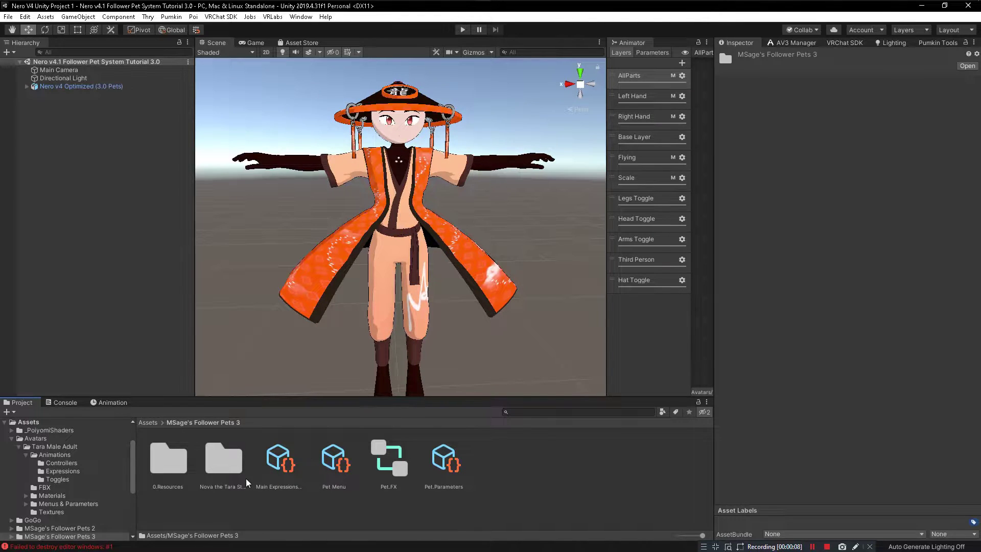
pyautogui.doubleClick(218, 461)
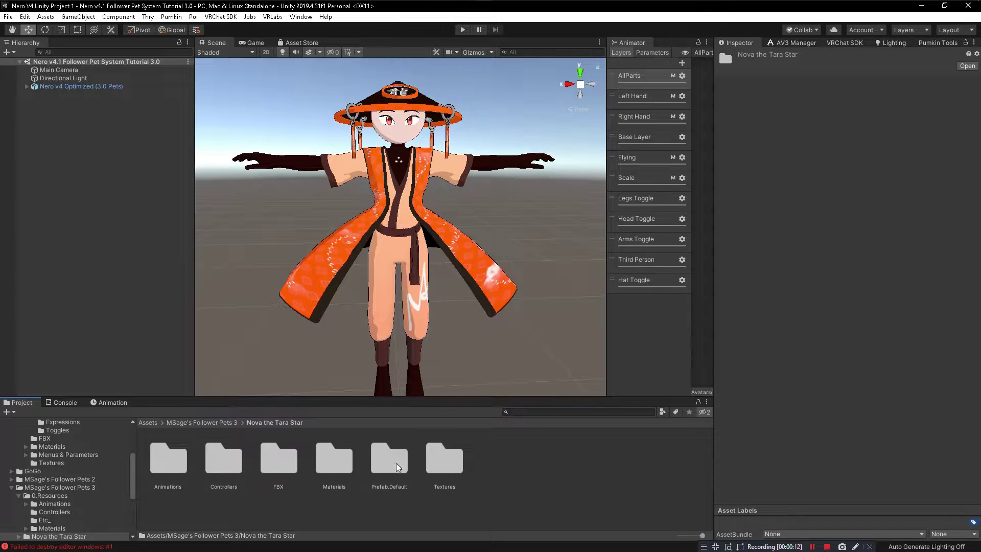
pyautogui.doubleClick(389, 468)
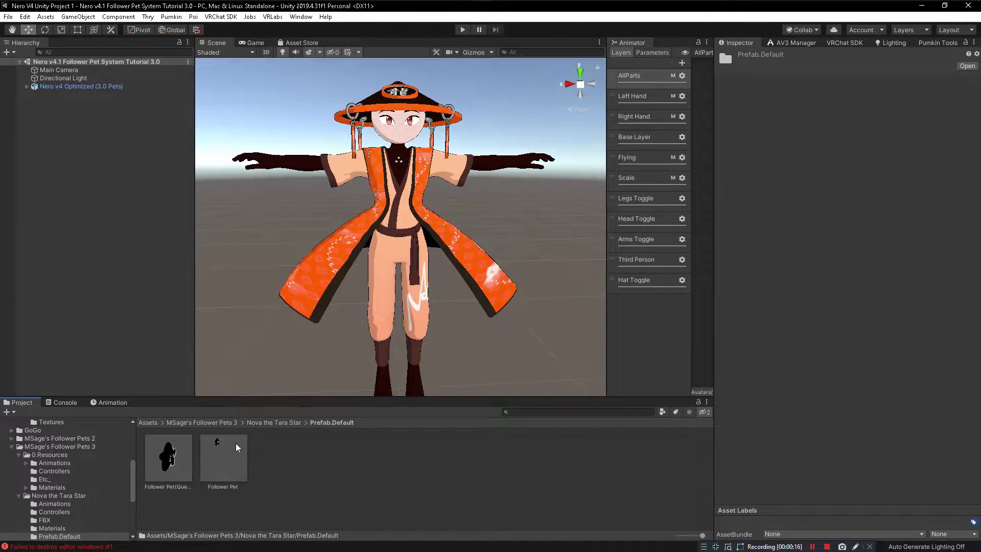
# Step: Add the Follower Pet prefab to the scene, nest it under Nero v4 Optimized (3.0 Pets), and check its position values
pyautogui.click(27, 86)
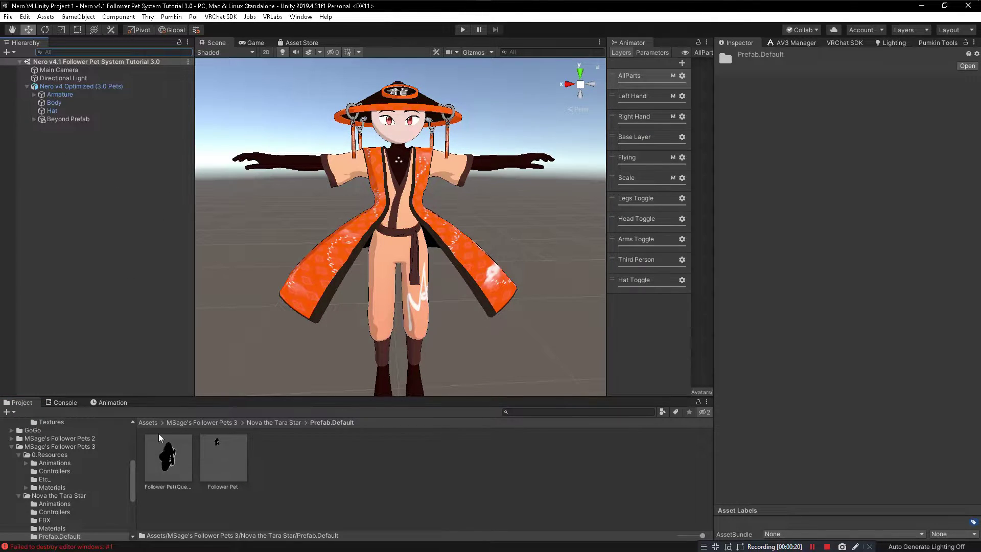
pyautogui.moveTo(233, 474); pyautogui.dragTo(72, 207)
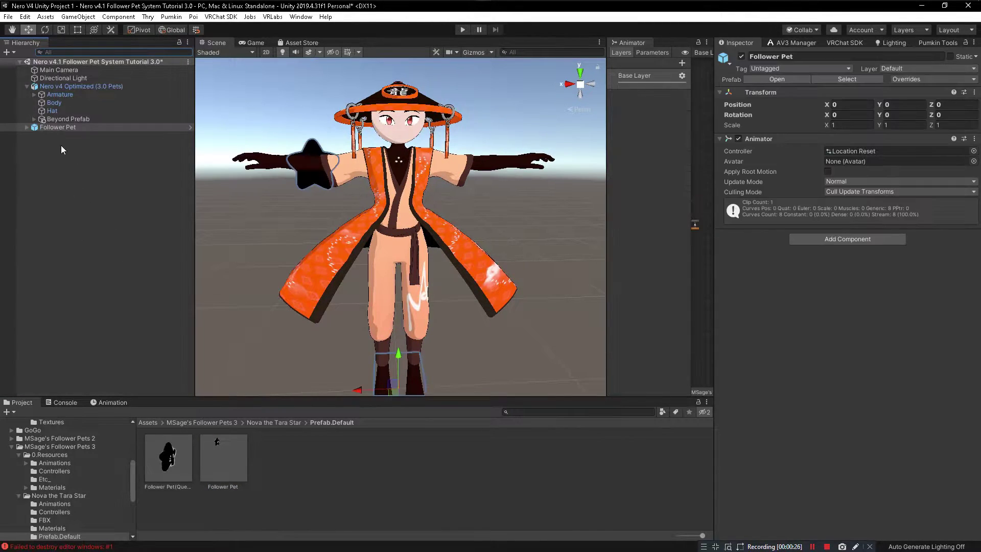
pyautogui.click(564, 316)
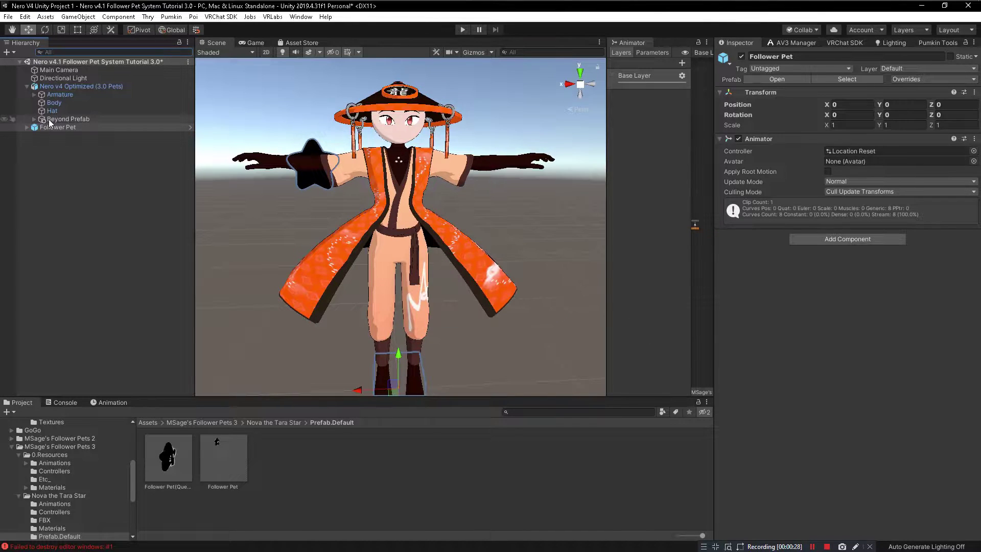
pyautogui.moveTo(54, 127); pyautogui.dragTo(55, 89)
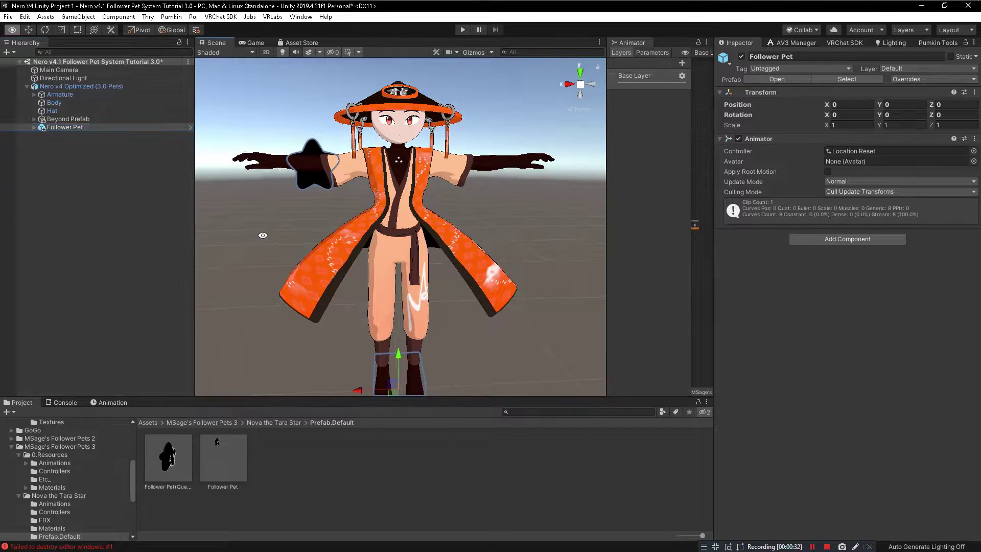
pyautogui.keyDown('alt'); pyautogui.moveTo(297, 245); pyautogui.dragTo(337, 206); pyautogui.keyUp('alt')
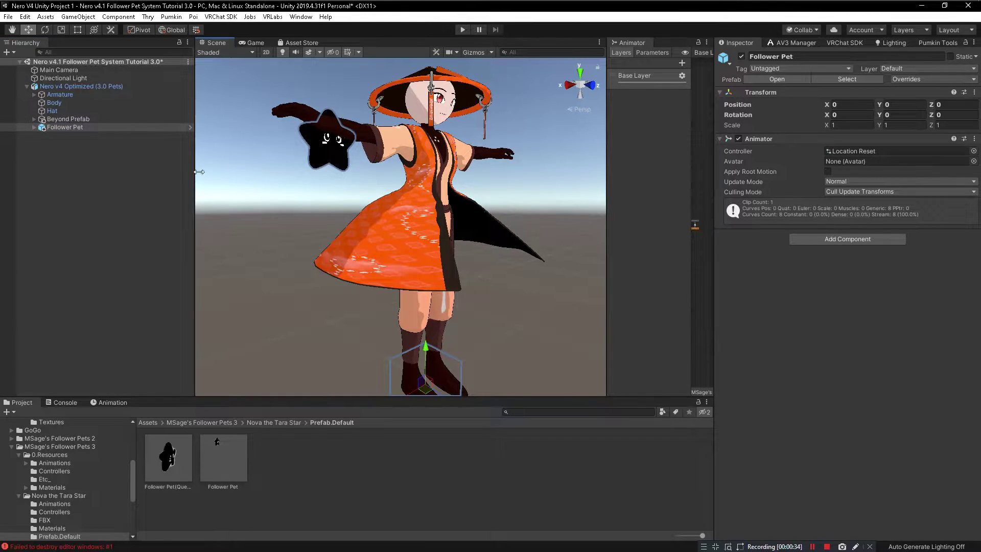
pyautogui.keyDown('alt'); pyautogui.moveTo(409, 254); pyautogui.dragTo(389, 128); pyautogui.keyUp('alt')
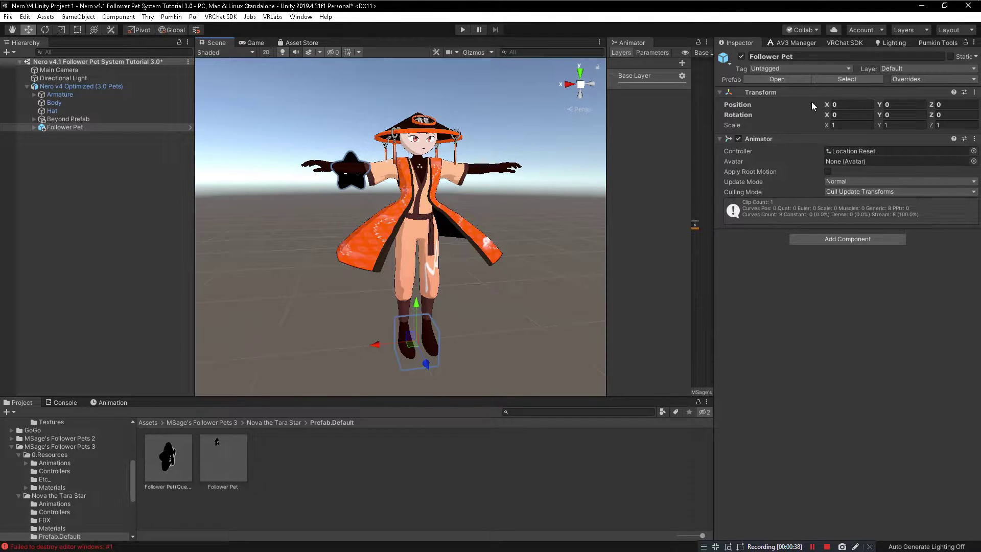
pyautogui.click(914, 105)
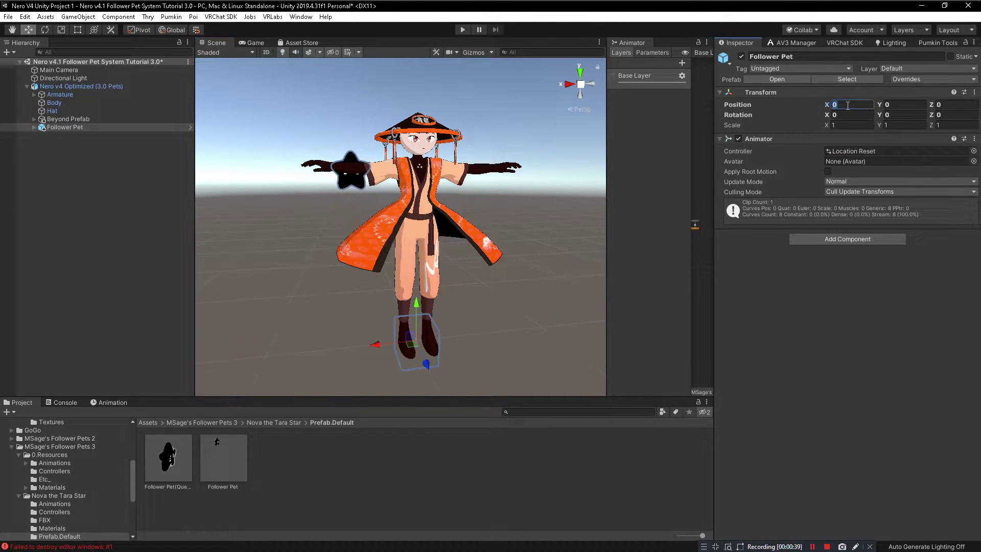
pyautogui.click(962, 104)
pyautogui.click(861, 394)
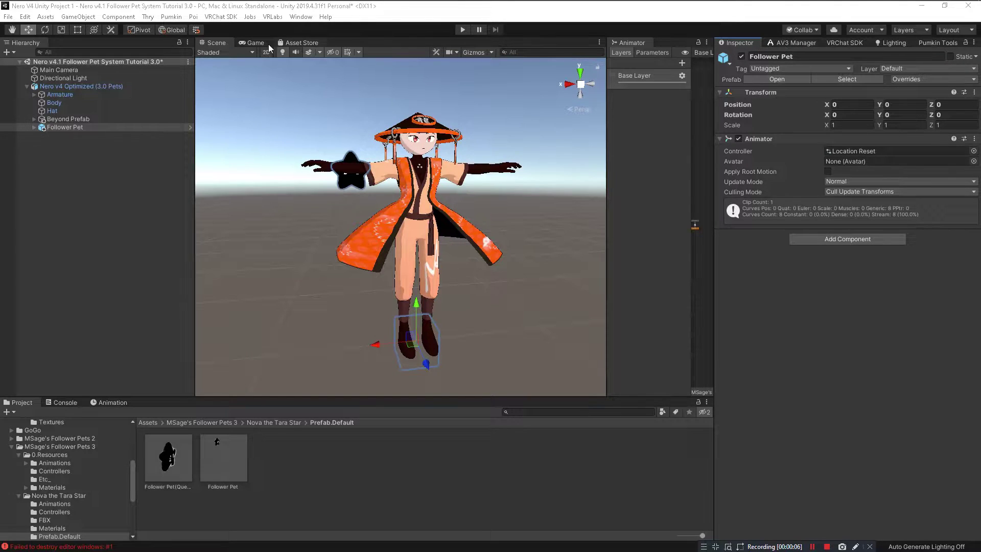
# Step: Open the Avatars 3.0 Manager and assign Nero v4 Optimized (3.0 Pets) as its avatar
pyautogui.click(273, 17)
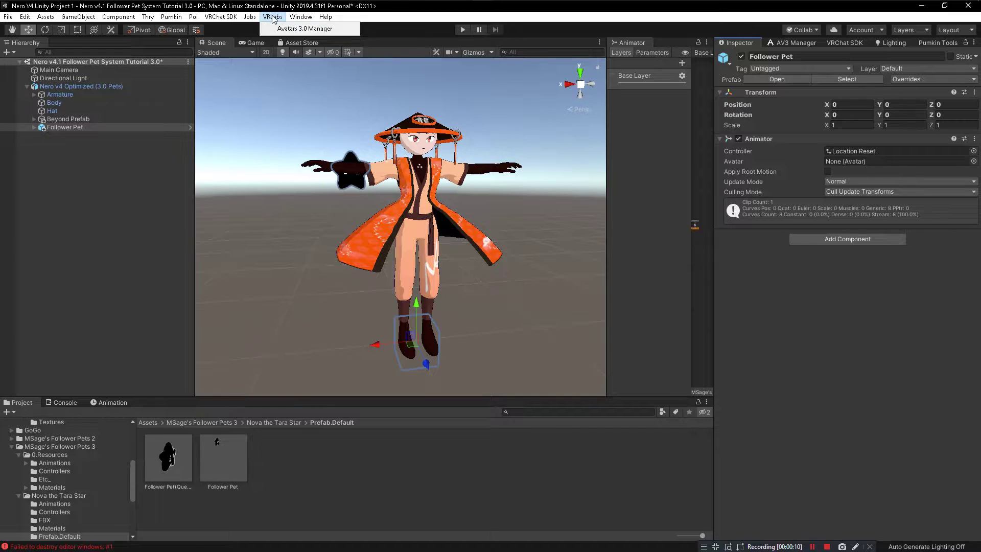
pyautogui.click(309, 30)
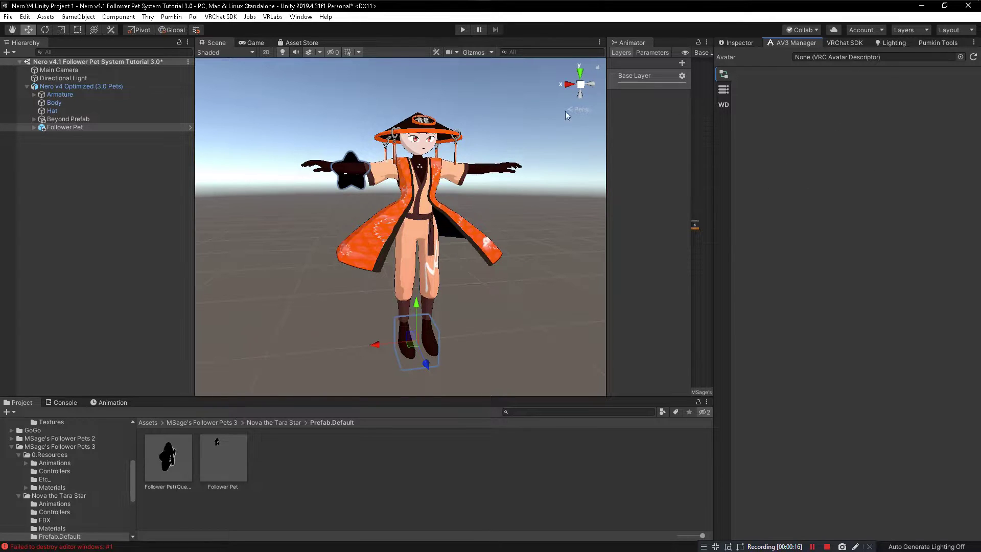
pyautogui.moveTo(82, 87); pyautogui.dragTo(867, 60)
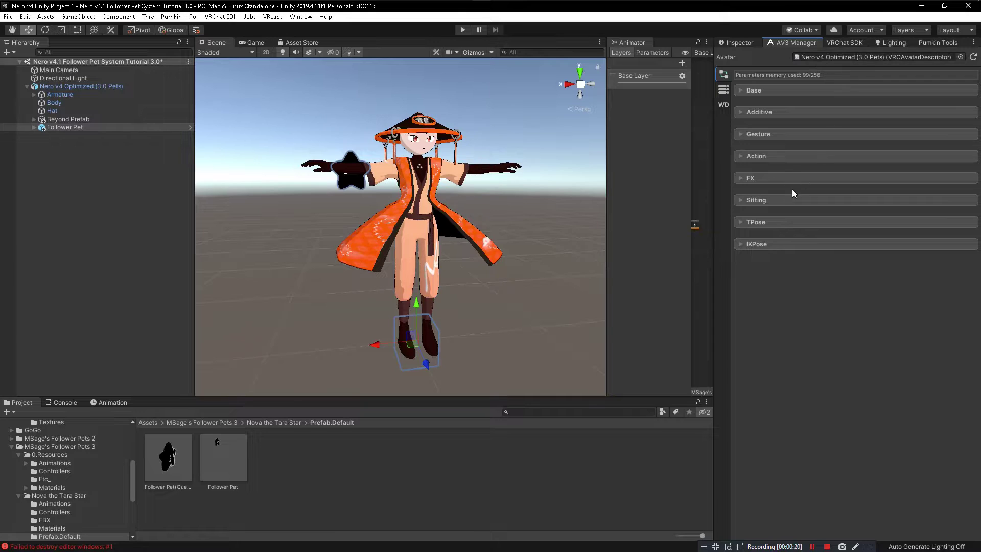
# Step: Merge the Pet.FX animator from MSage's Follower Pets 3 into the avatar's FX layer as a new controller, without parameter suffixes
pyautogui.click(741, 178)
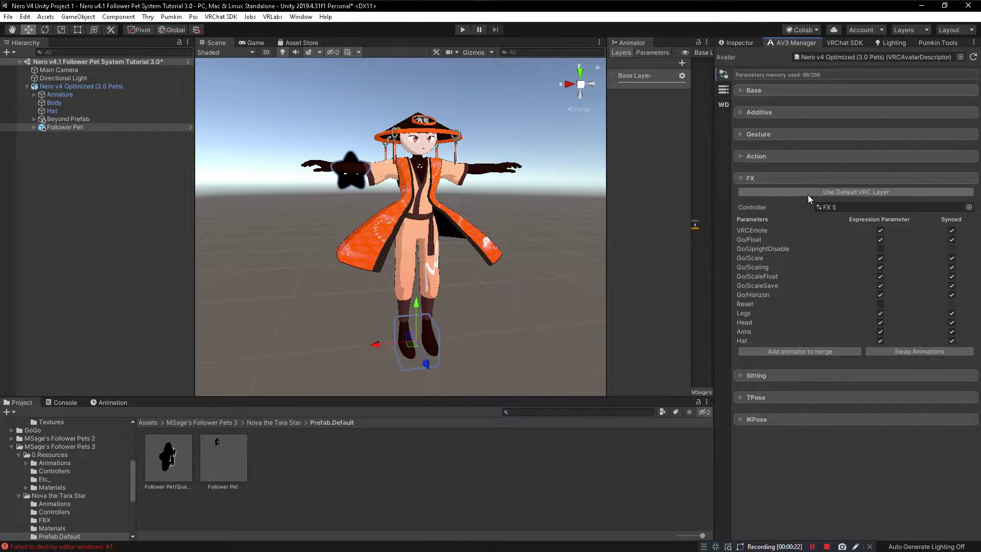
pyautogui.click(805, 352)
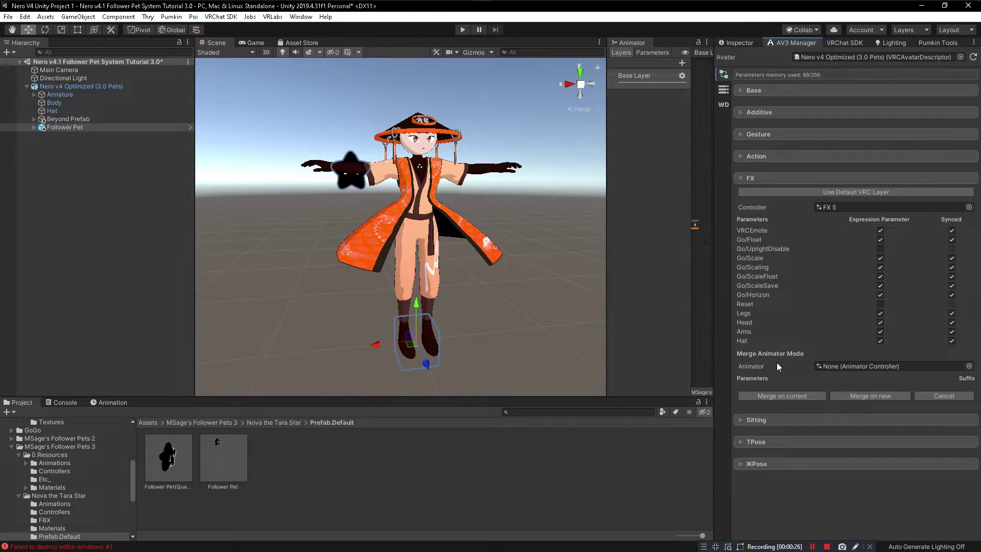
pyautogui.click(59, 446)
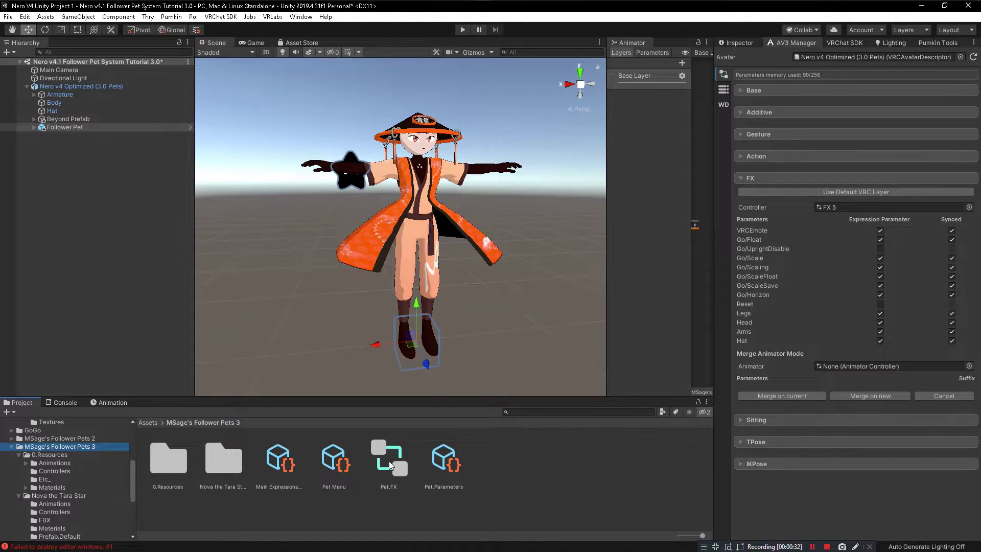
pyautogui.moveTo(387, 465); pyautogui.dragTo(864, 368)
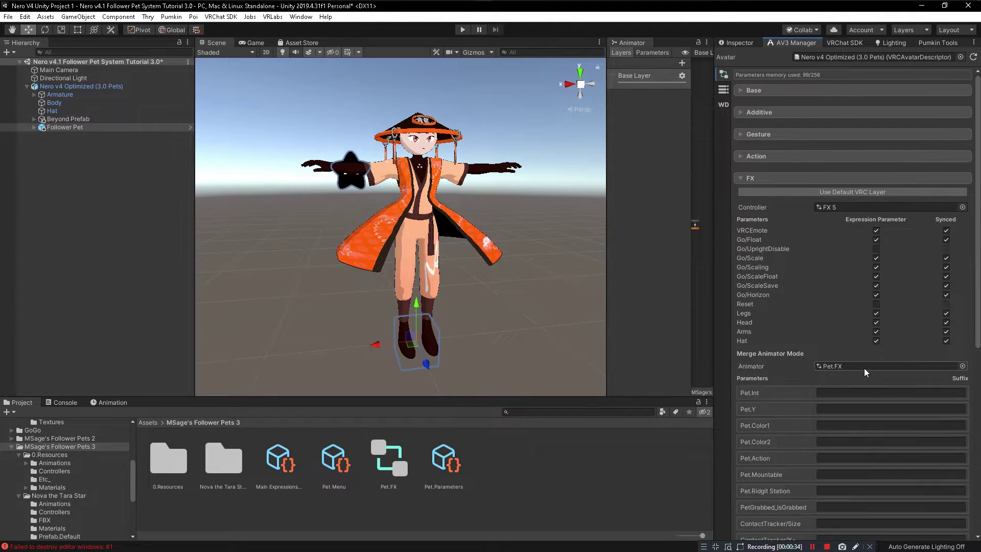
pyautogui.scroll(-3, 784, 418)
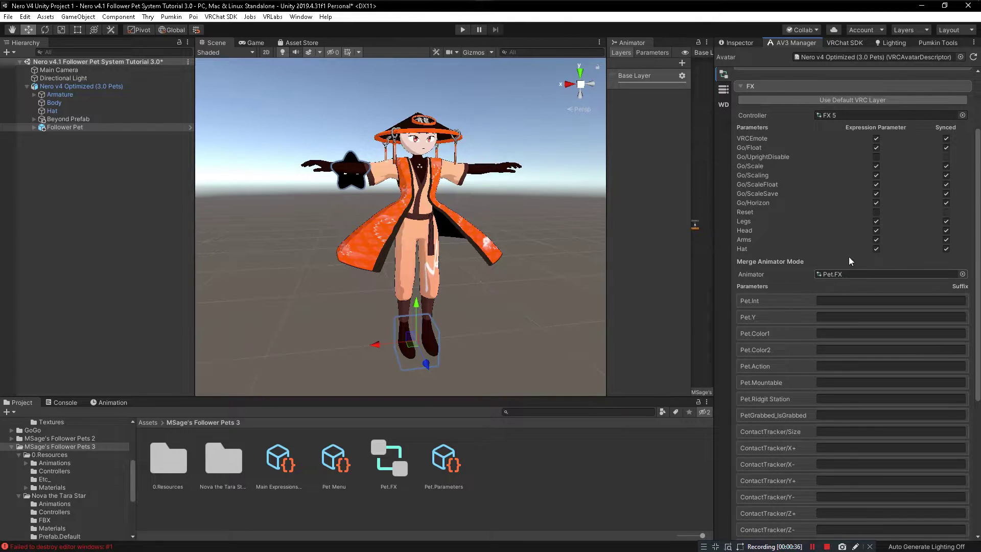
pyautogui.scroll(-6, 847, 357)
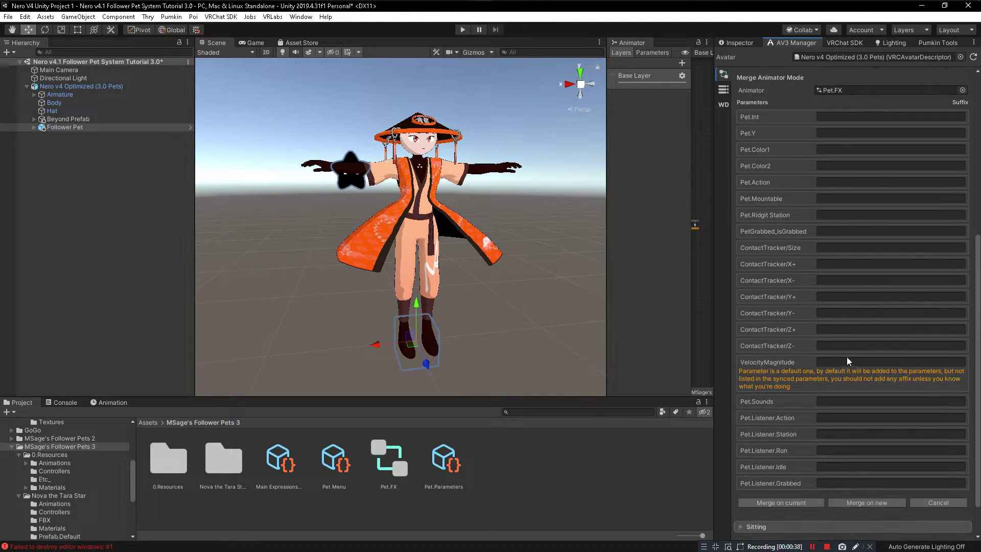
pyautogui.scroll(-2, 847, 357)
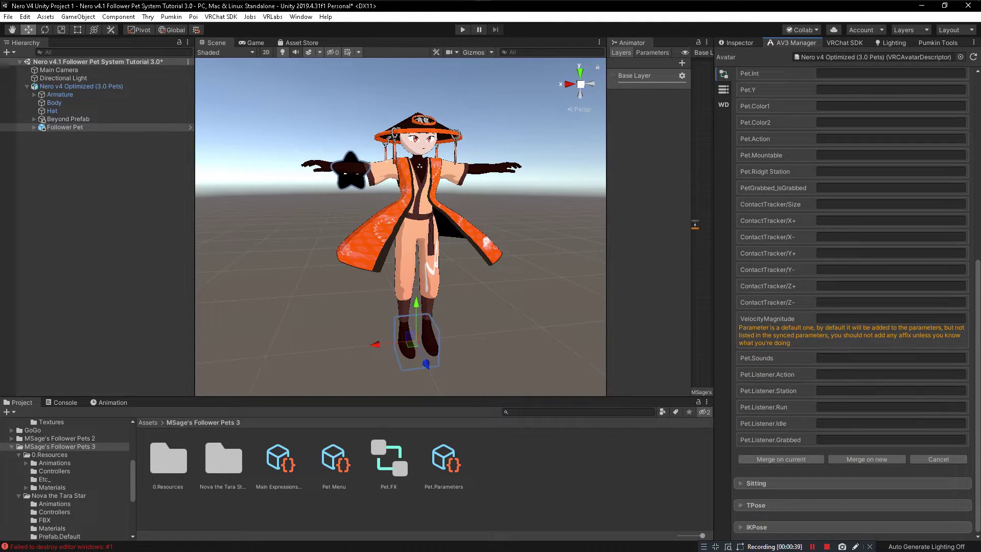
pyautogui.click(856, 460)
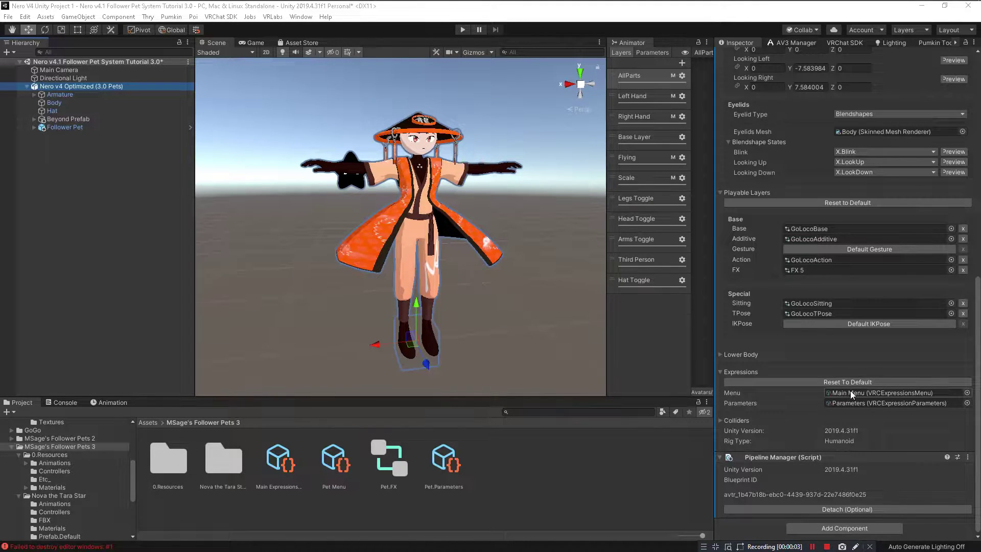
# Step: Open the avatar's Main Menu expressions asset from its descriptor and examine the menu controls, including the Pet submenu
pyautogui.click(883, 396)
pyautogui.click(286, 465)
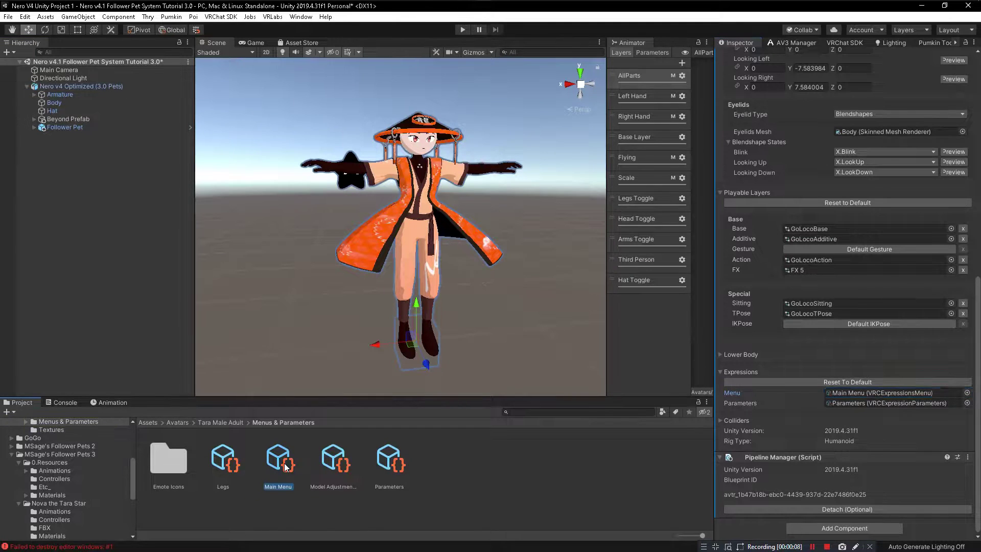
pyautogui.scroll(3, 818, 163)
pyautogui.scroll(-5, 798, 196)
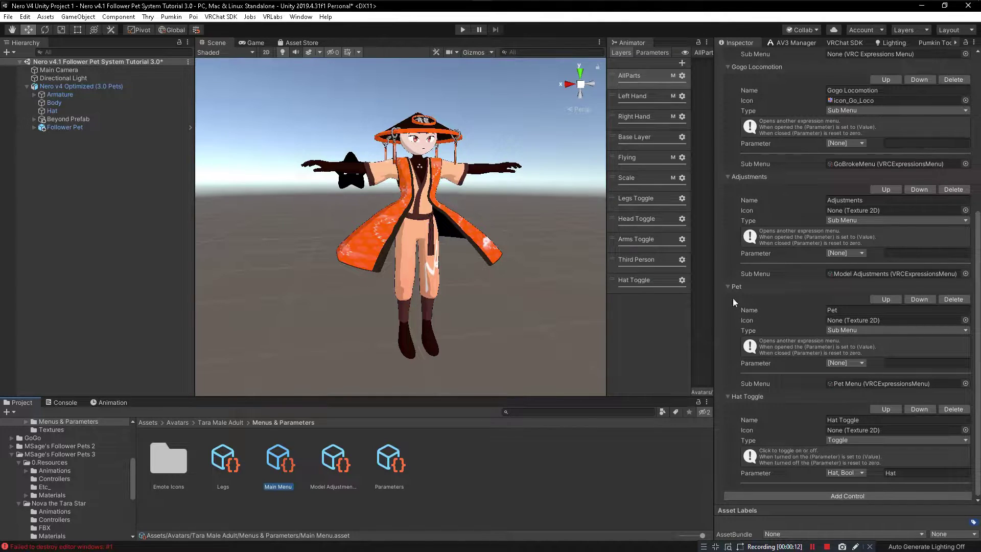
# Step: Check the Pet control's type and its assigned sub menu in the avatar's Main Menu asset
pyautogui.scroll(3, 868, 332)
pyautogui.scroll(-3, 873, 336)
pyautogui.click(842, 332)
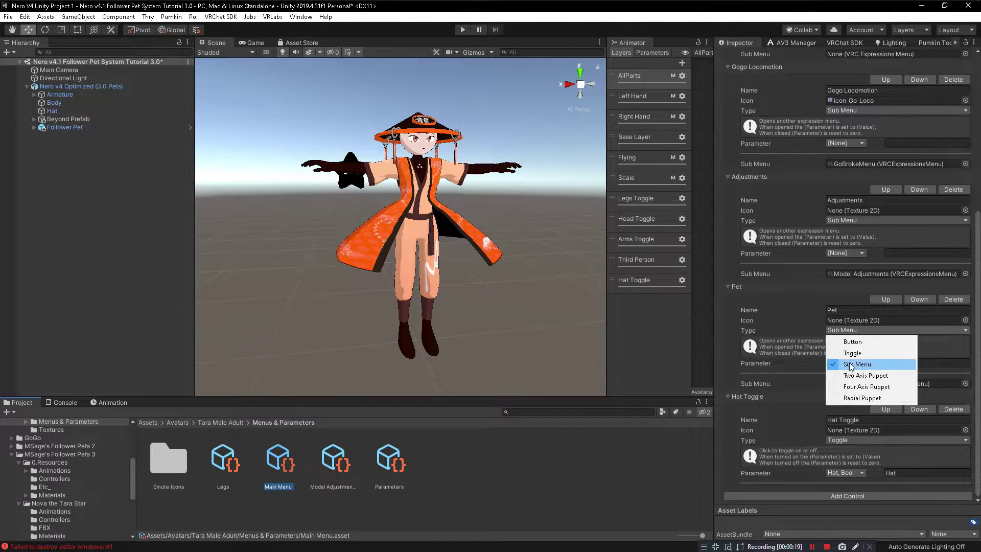
pyautogui.click(844, 363)
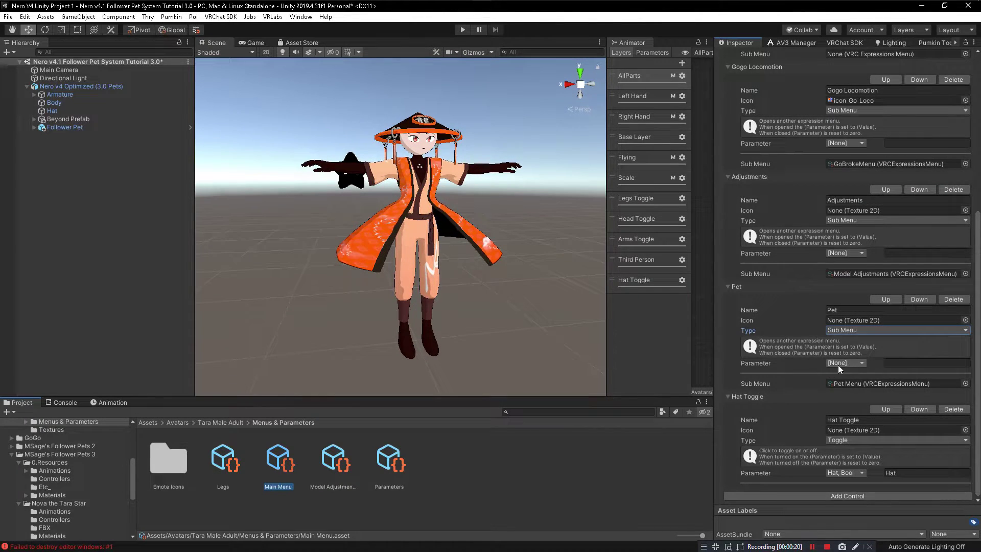
pyautogui.click(890, 383)
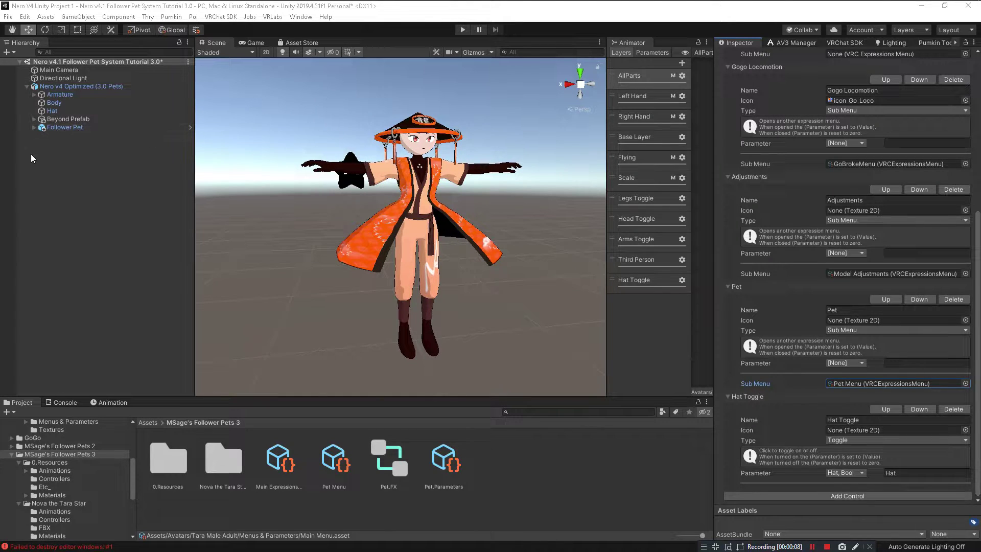
# Step: Assign the avatar's head.x bone as the Parent Constraint source of the Bone Tracker under Follower Pet's Avatar Tracking Points
pyautogui.click(51, 128)
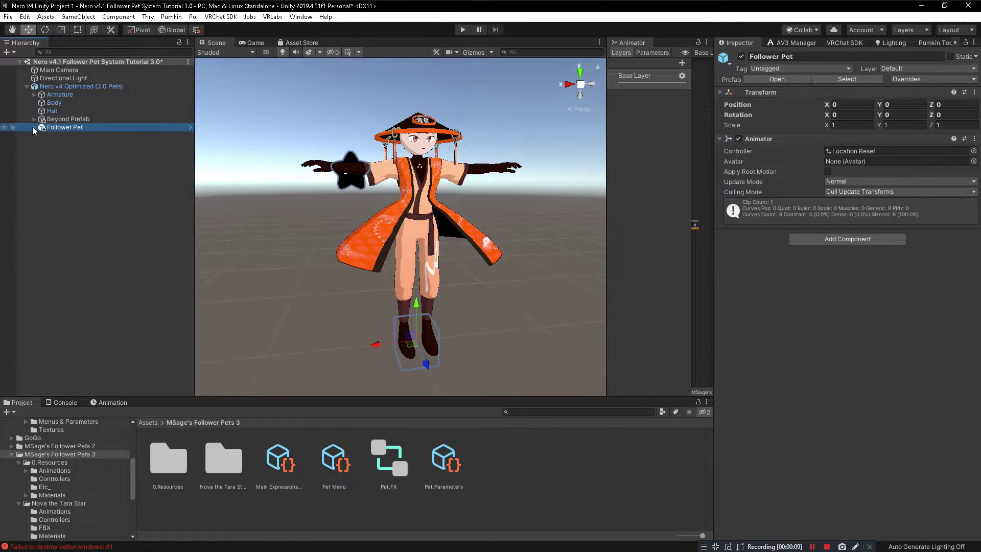
pyautogui.click(33, 127)
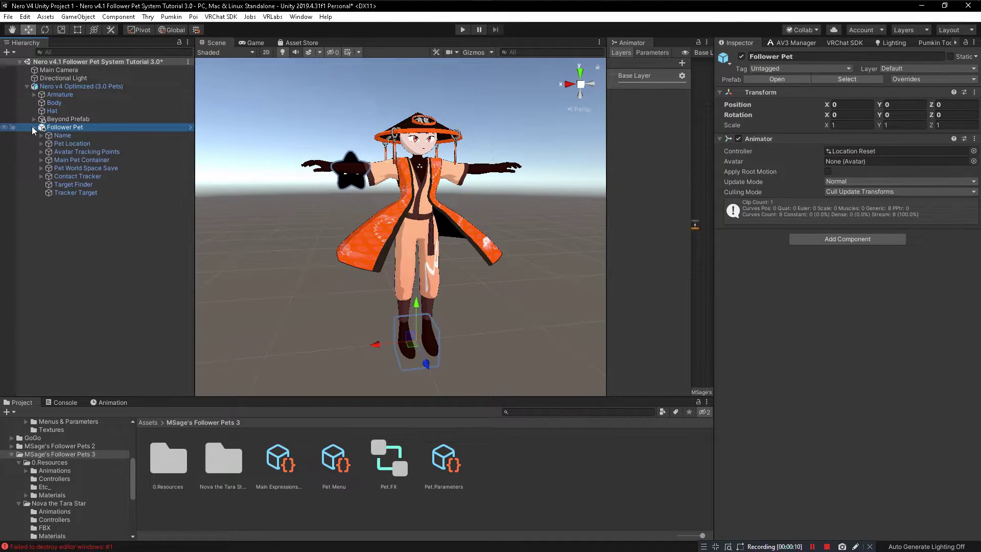
pyautogui.click(41, 152)
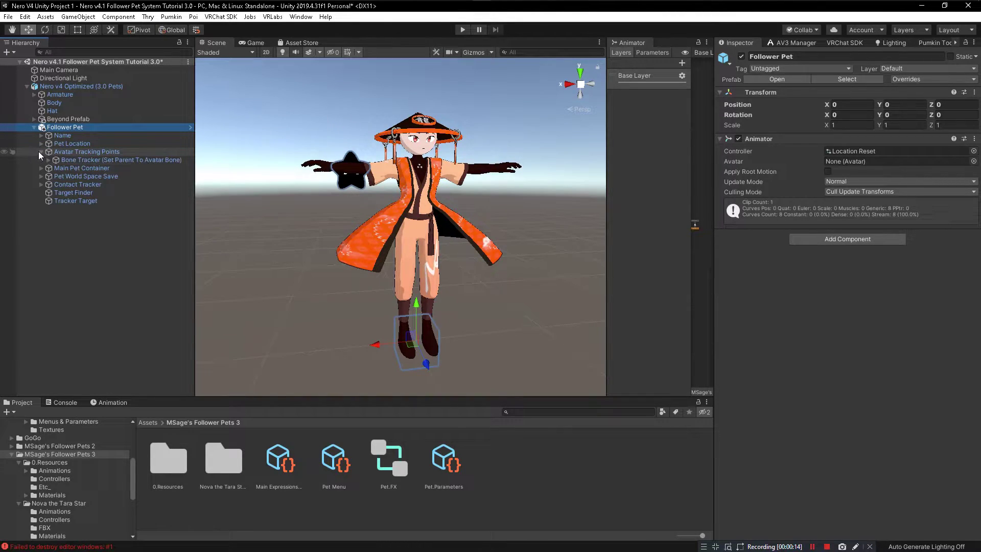
pyautogui.click(78, 161)
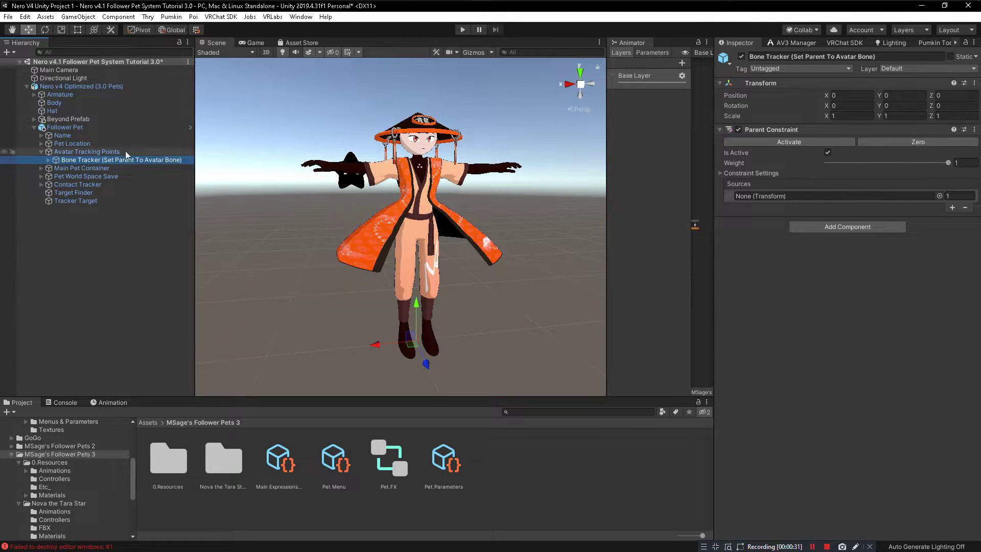
pyautogui.click(34, 94)
pyautogui.click(42, 101)
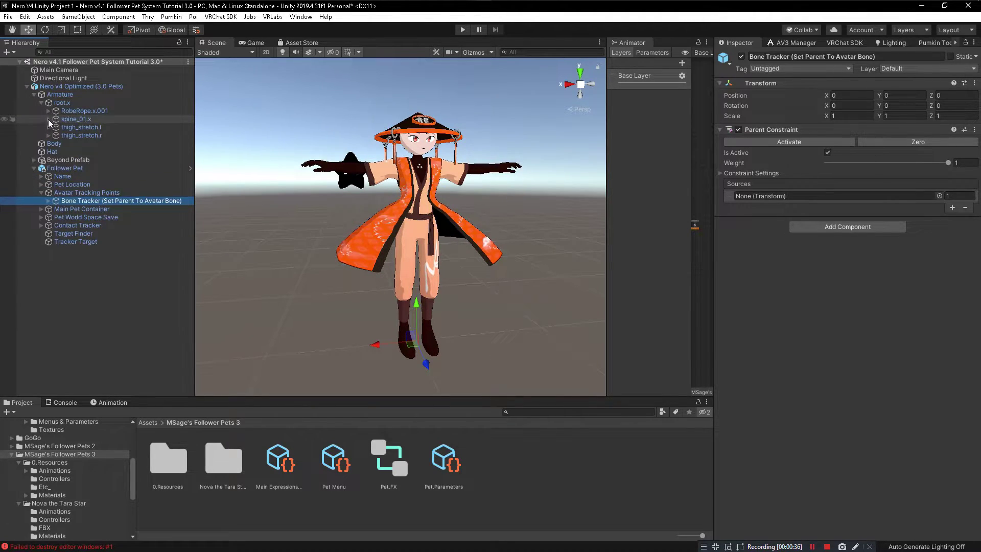
pyautogui.click(49, 119)
pyautogui.click(55, 135)
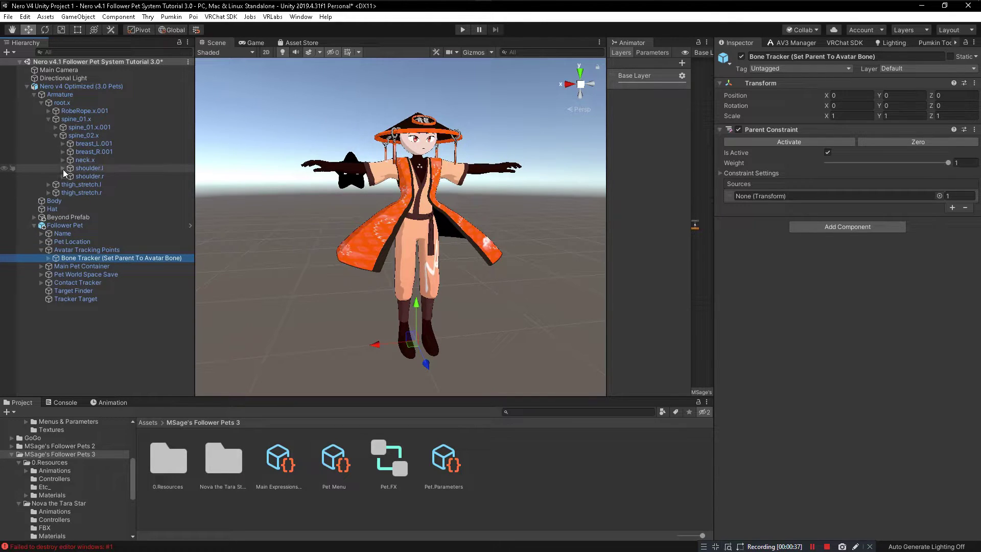
pyautogui.click(62, 159)
pyautogui.moveTo(86, 171); pyautogui.dragTo(774, 197)
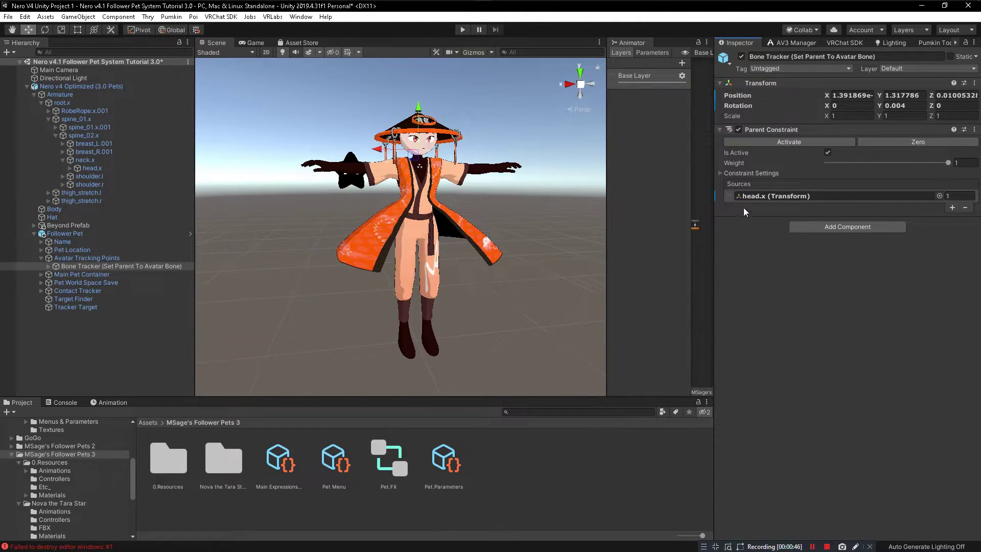
# Step: Raise the Final Pet Location under Bone Tracker to about Y 0.223, above the avatar's hat
pyautogui.click(48, 266)
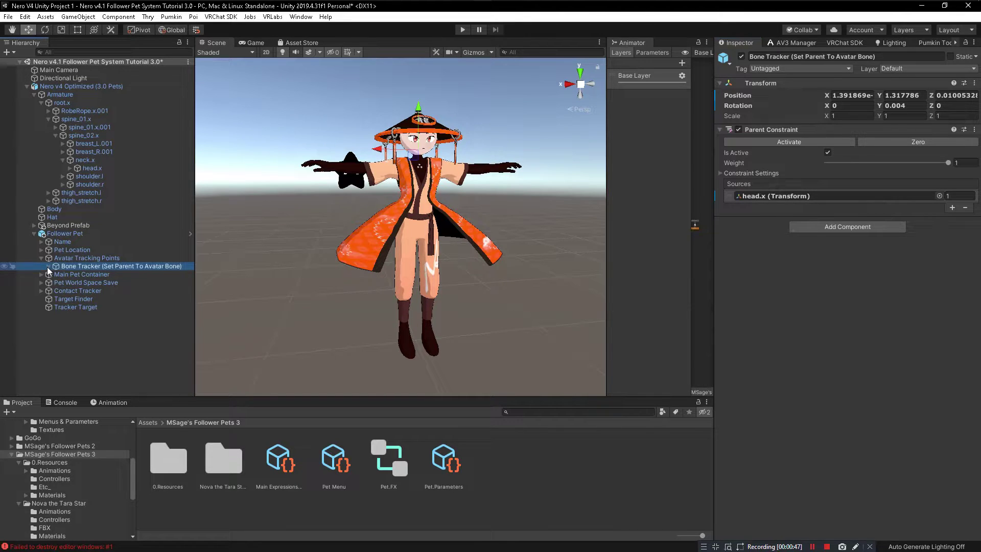
pyautogui.doubleClick(97, 275)
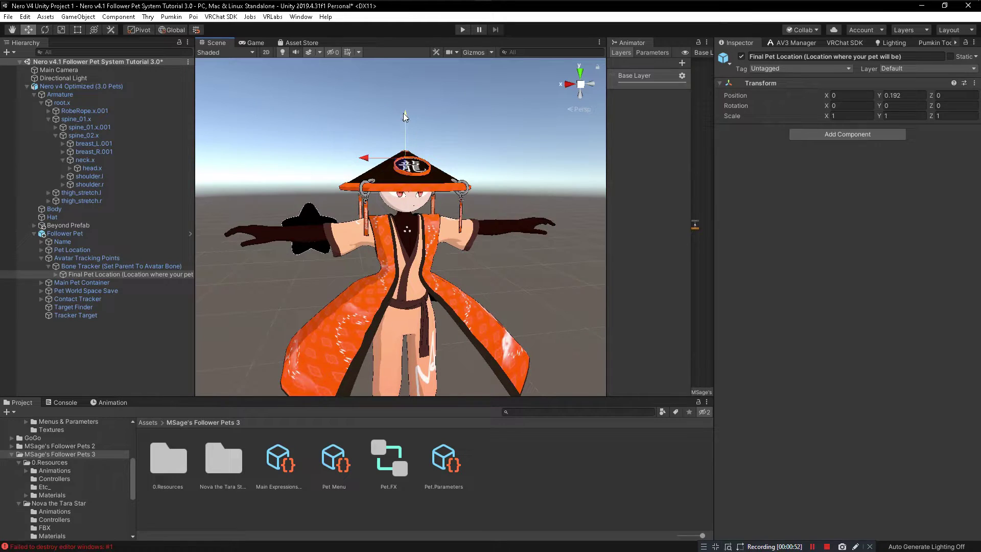
pyautogui.moveTo(403, 112); pyautogui.dragTo(406, 106)
pyautogui.scroll(-3, 396, 194)
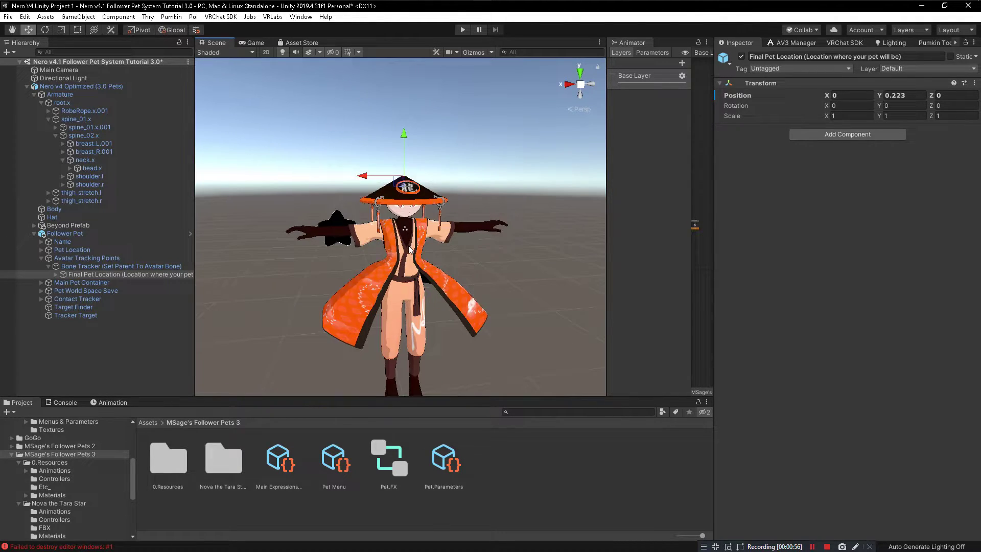
pyautogui.click(831, 547)
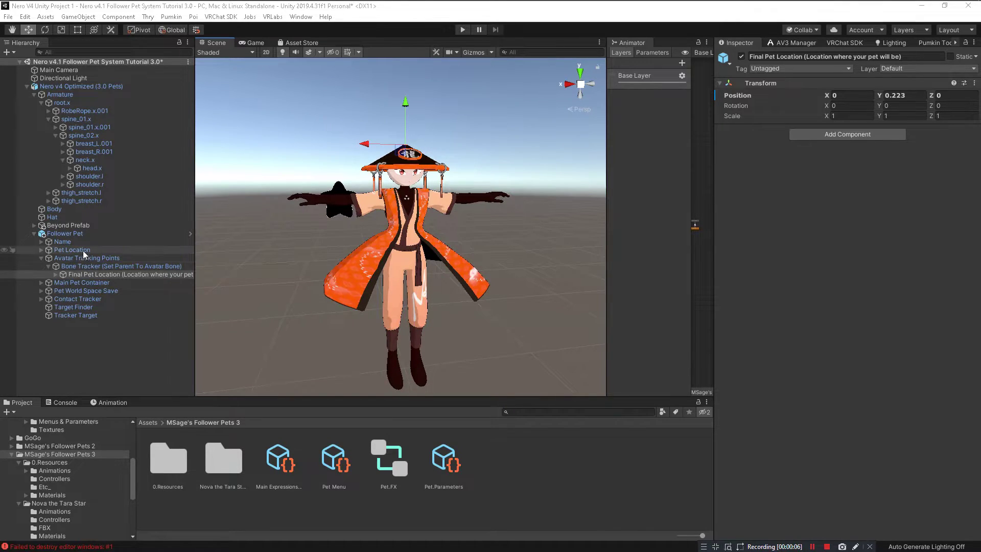
# Step: Move Follower Pet's Pet Location up and outward beside the avatar, to about X 0.601, Y 1.333
pyautogui.click(81, 234)
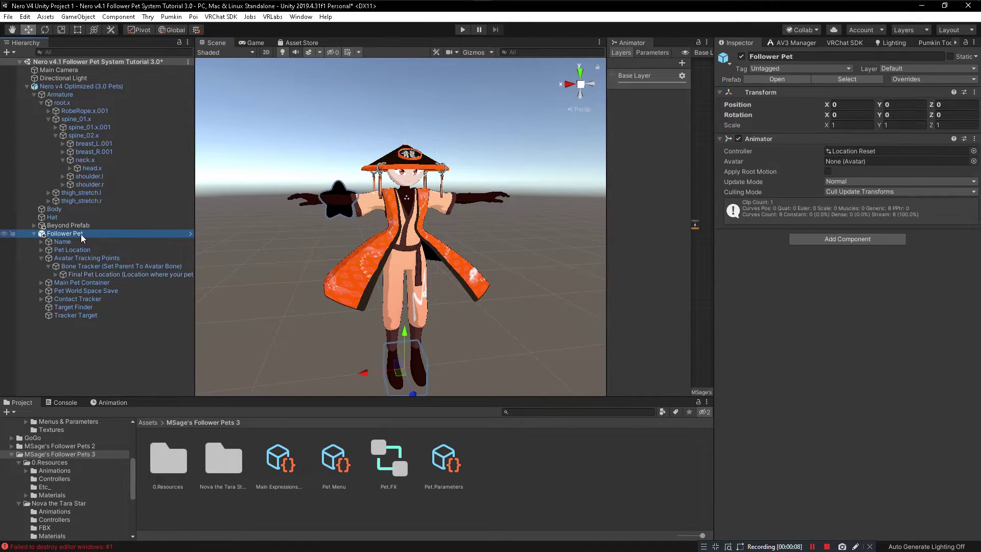
pyautogui.scroll(5, 290, 327)
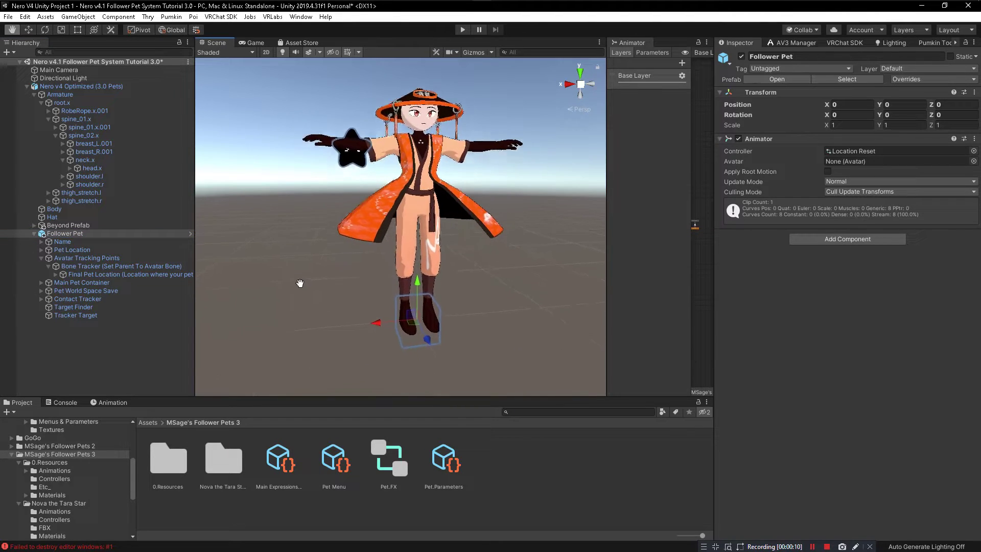
pyautogui.scroll(-4, 292, 275)
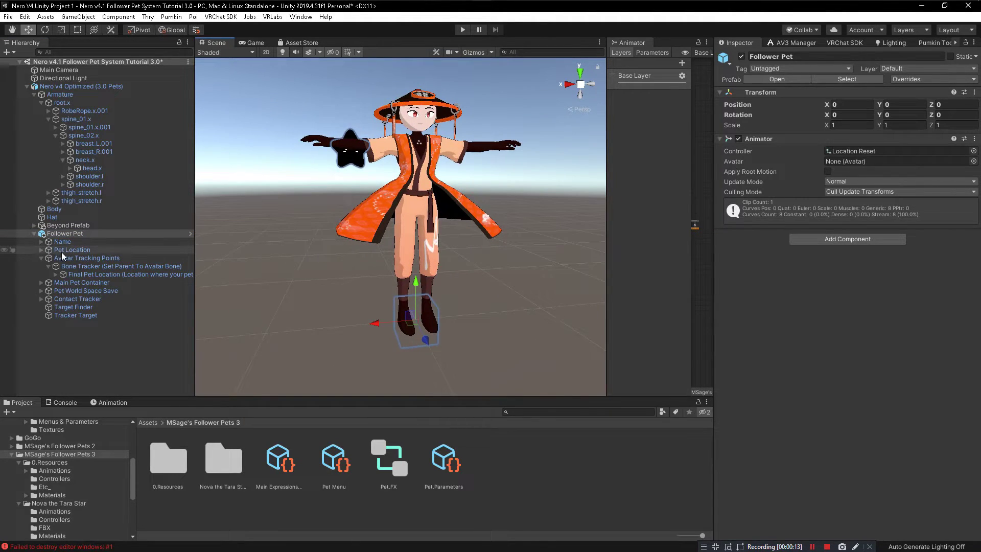
pyautogui.click(74, 251)
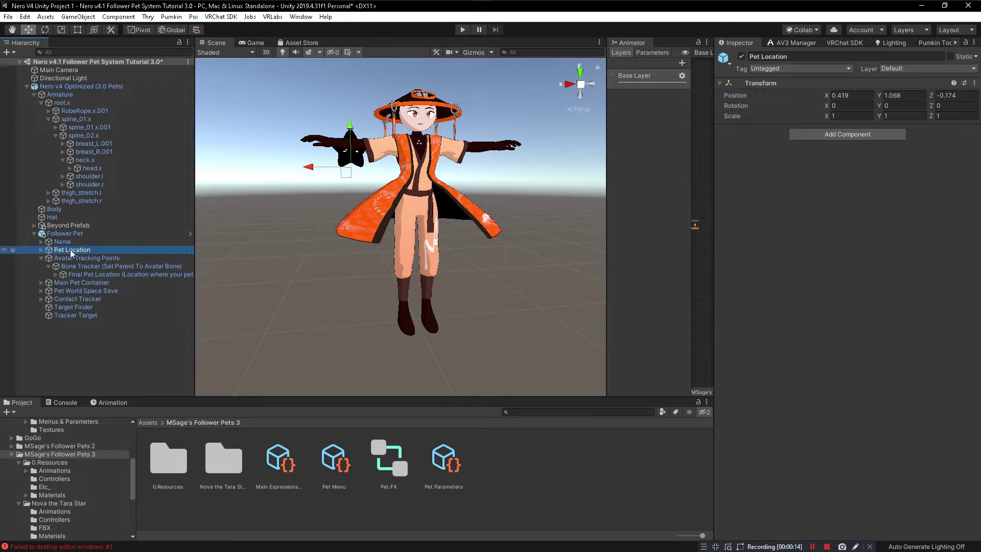
pyautogui.scroll(1, 372, 194)
pyautogui.moveTo(386, 145); pyautogui.dragTo(366, 99)
pyautogui.scroll(-1, 340, 202)
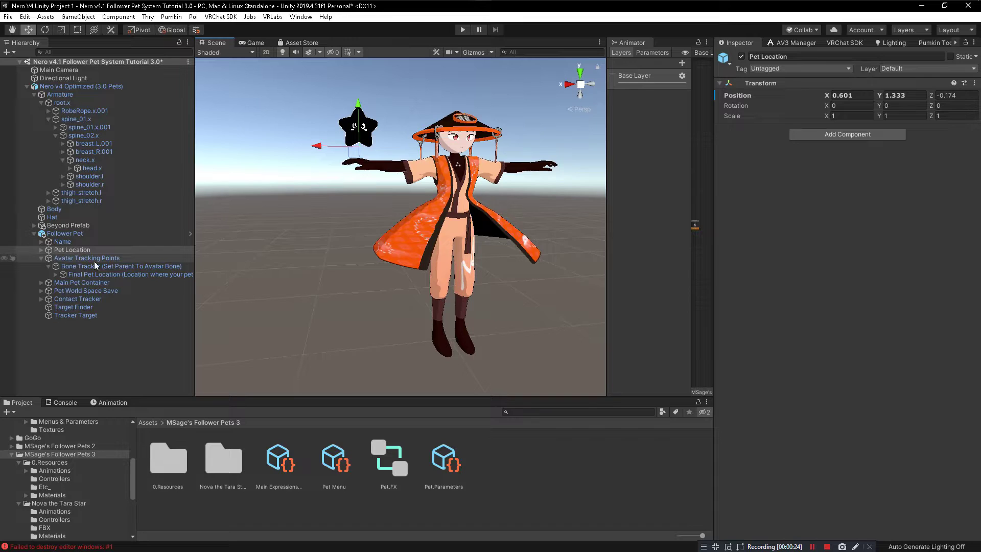
# Step: Scale the pet down uniformly to about 0.876 using the Pet Scale object under Pet Location
pyautogui.click(41, 250)
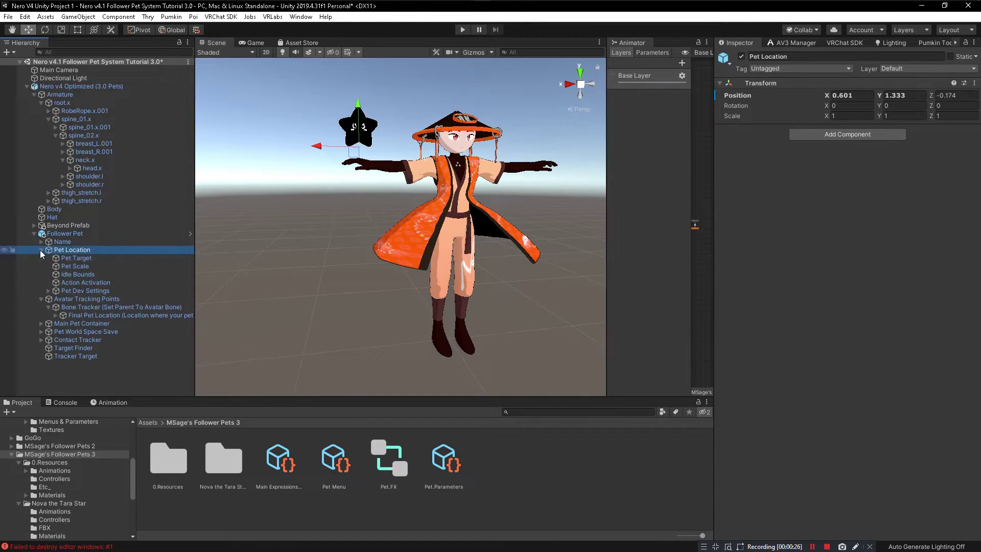
pyautogui.click(80, 266)
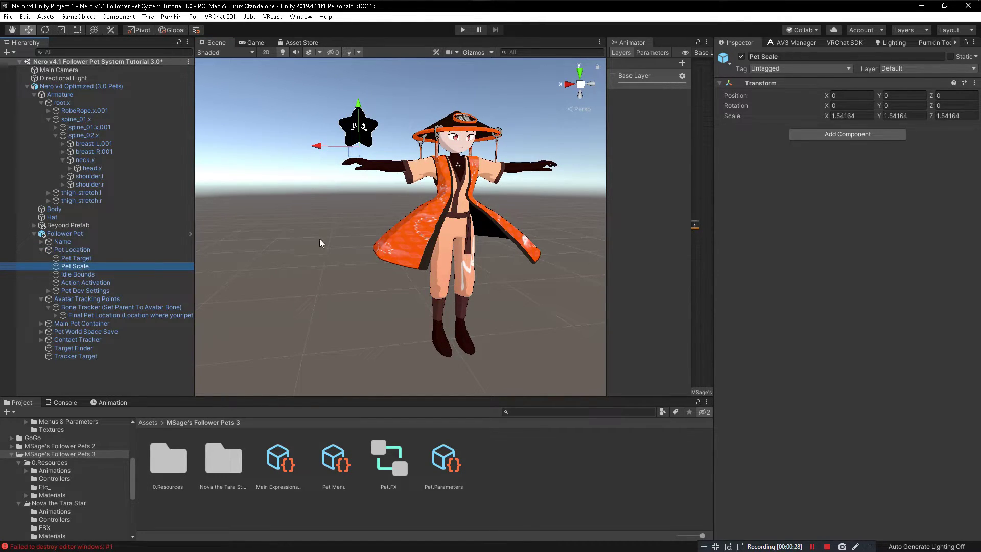
pyautogui.moveTo(320, 238); pyautogui.dragTo(332, 275, button='middle')
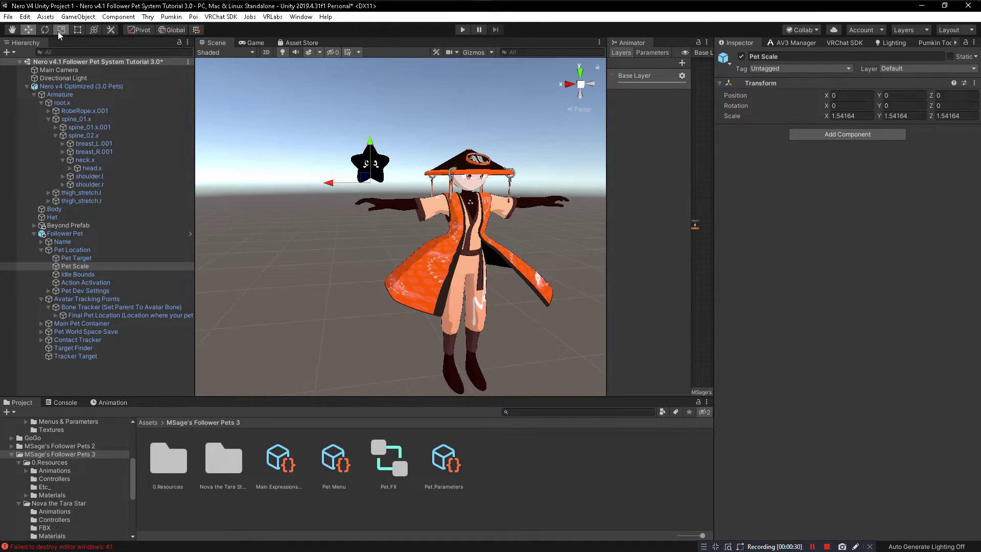
pyautogui.click(61, 30)
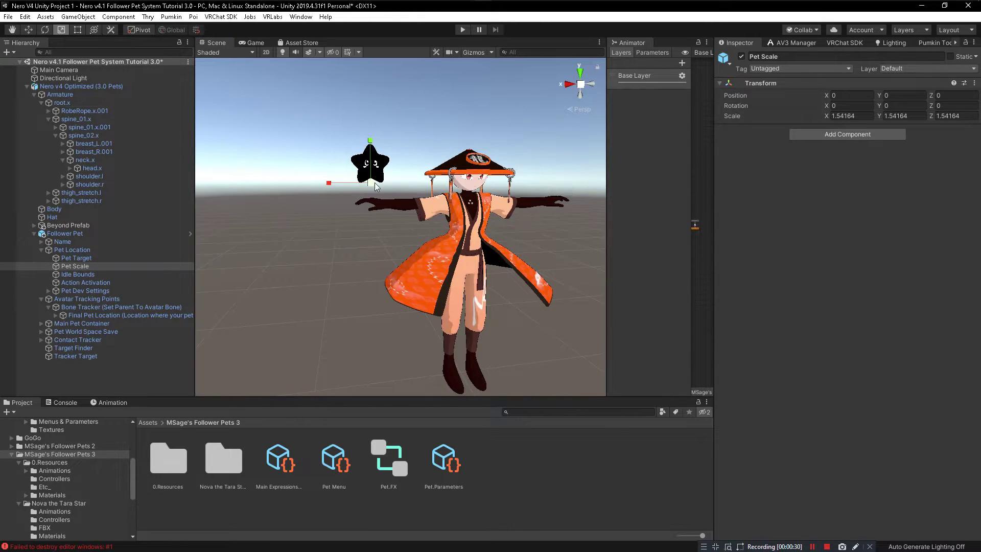
pyautogui.moveTo(372, 183); pyautogui.dragTo(367, 211)
# Step: Move Pet Location closer to the avatar's arm, to about X 0.488, Y 1.192
pyautogui.click(71, 249)
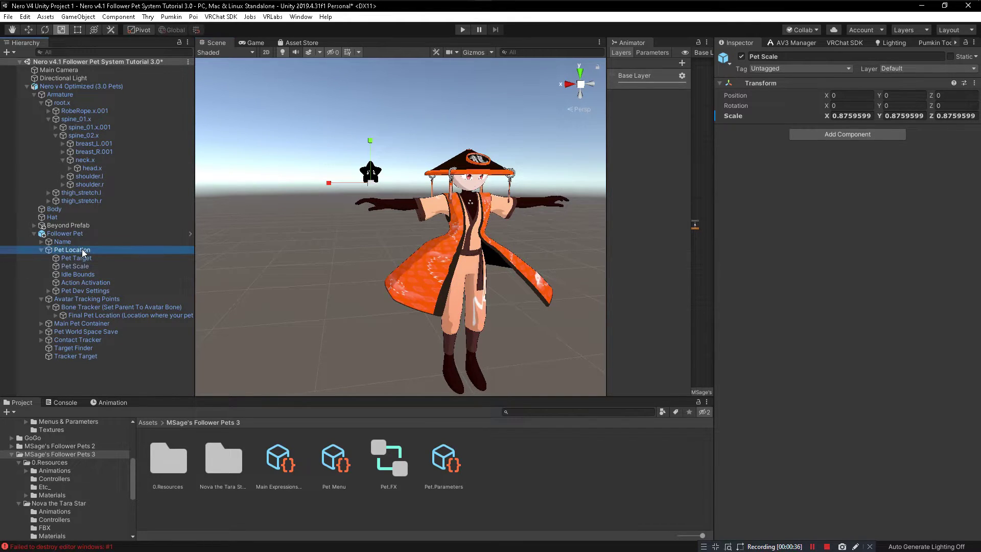
pyautogui.press('w')
pyautogui.moveTo(371, 164); pyautogui.dragTo(387, 184)
pyautogui.scroll(5, 414, 200)
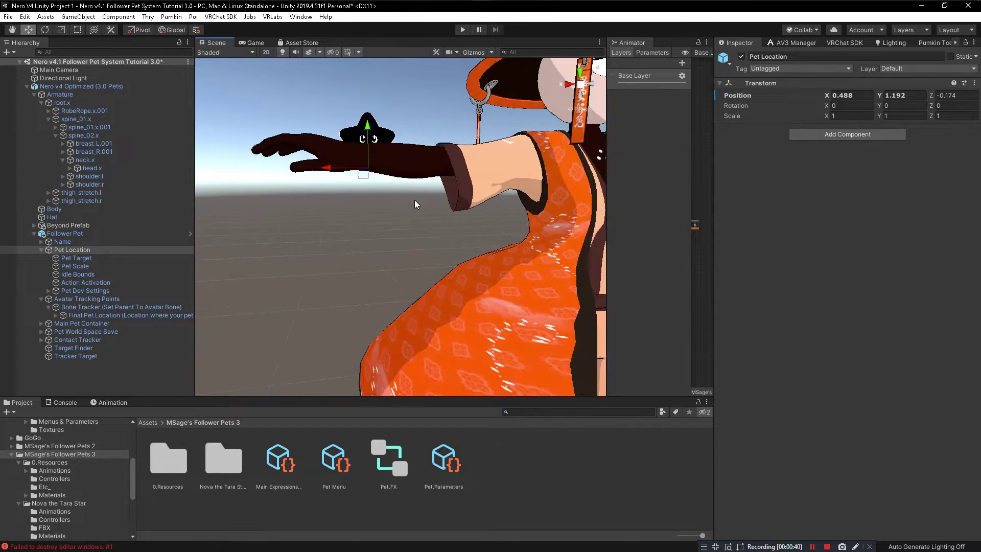
pyautogui.scroll(-5, 417, 188)
pyautogui.scroll(2, 414, 225)
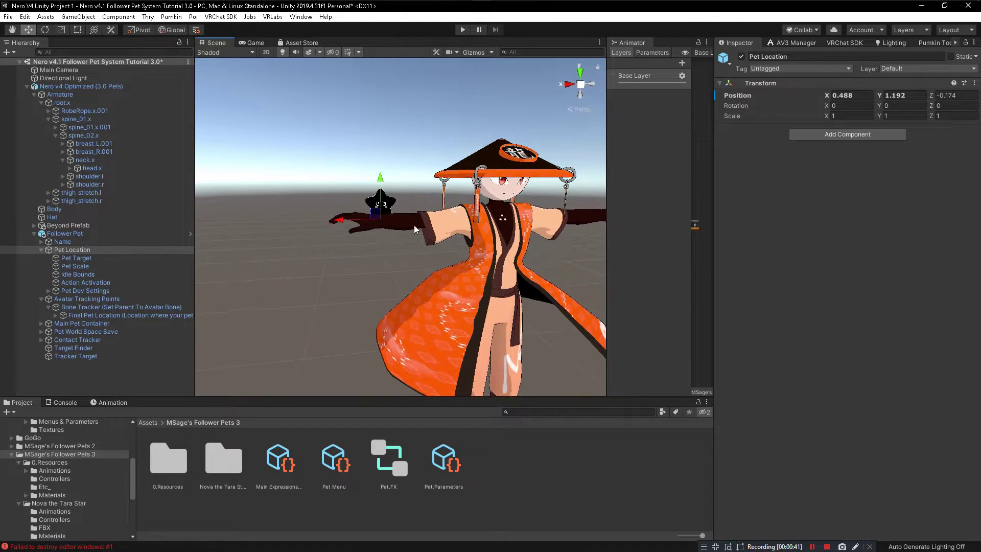
pyautogui.click(83, 265)
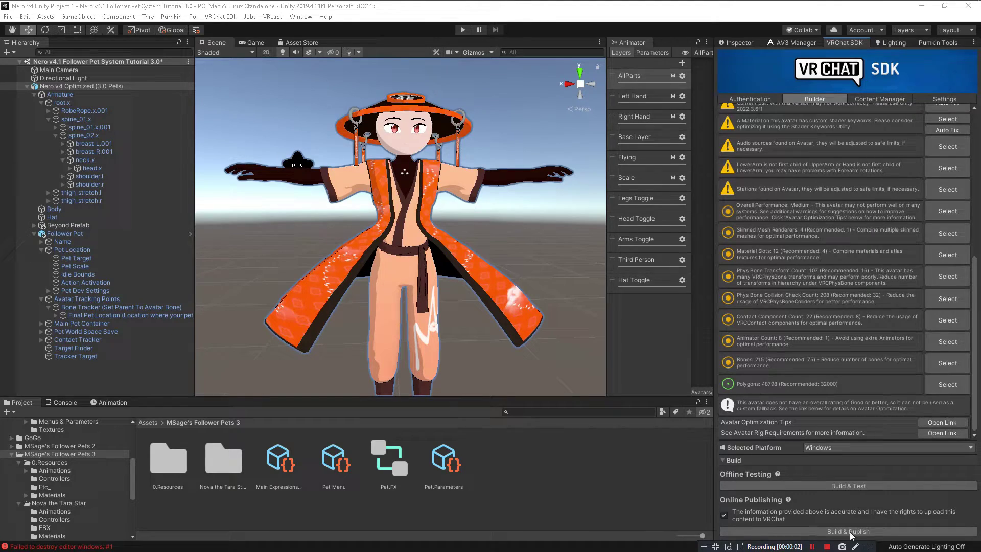
# Step: Build and publish the avatar to VRChat for the Windows platform
pyautogui.click(807, 530)
pyautogui.click(827, 548)
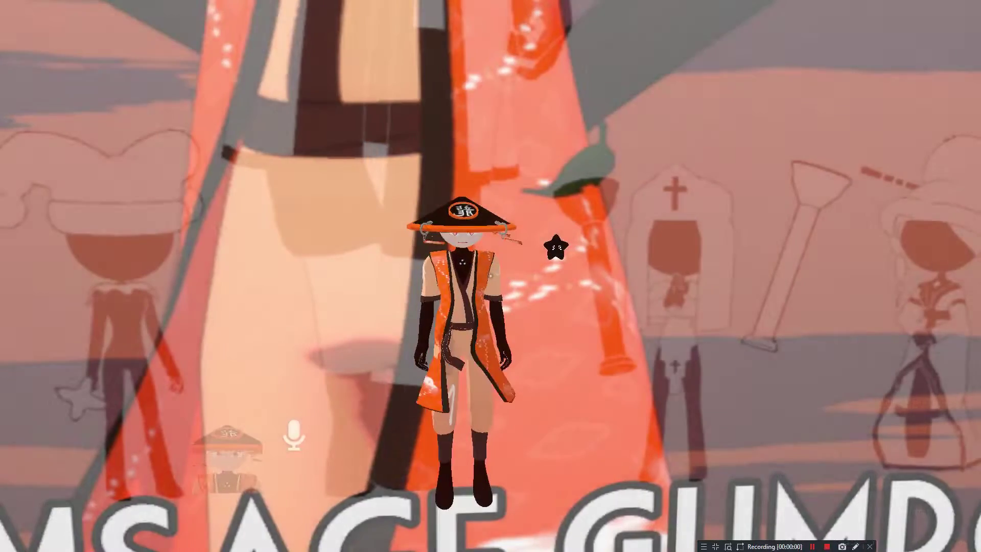
pyautogui.press('w')
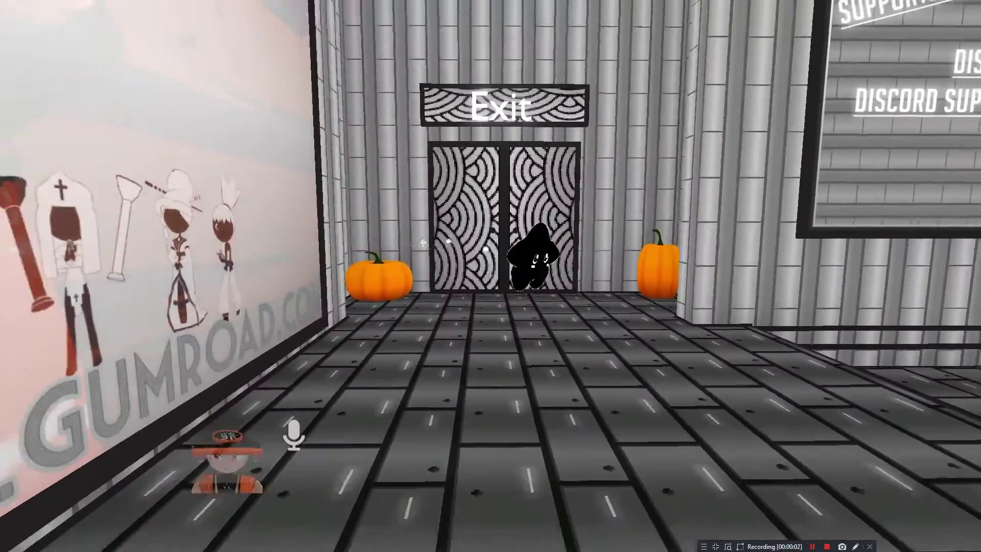
pyautogui.press('w')
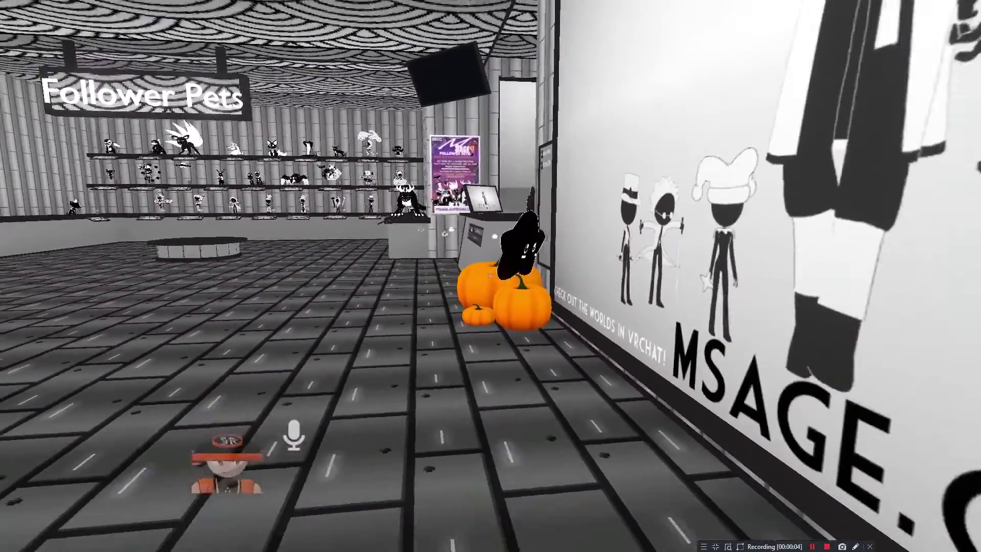